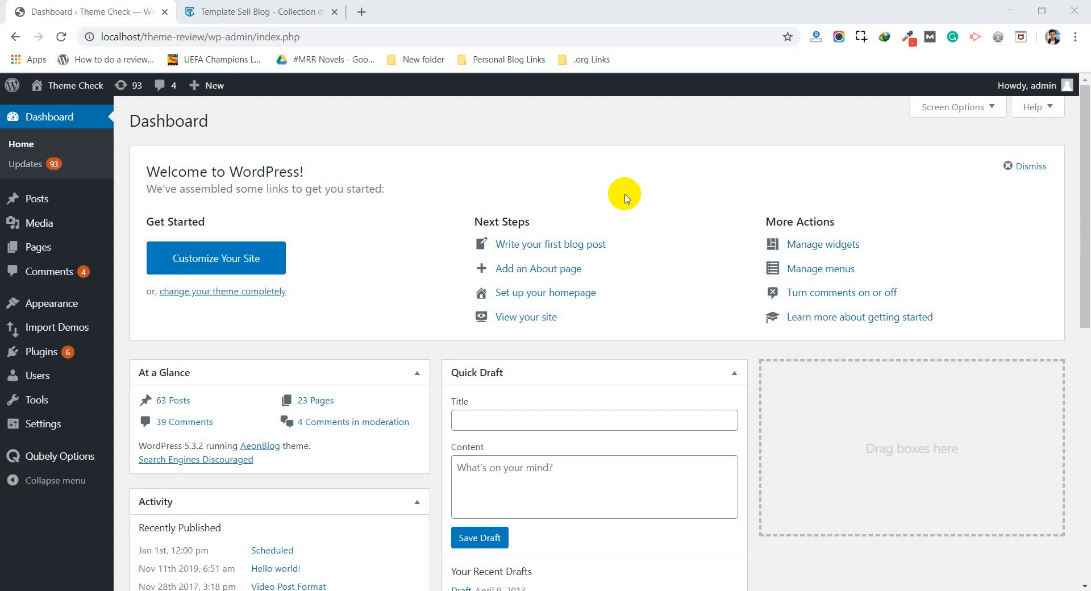
# Step: Examine the Subscribe Us sidebar widget and the layout of the Template Sell blog page
pyautogui.click(273, 10)
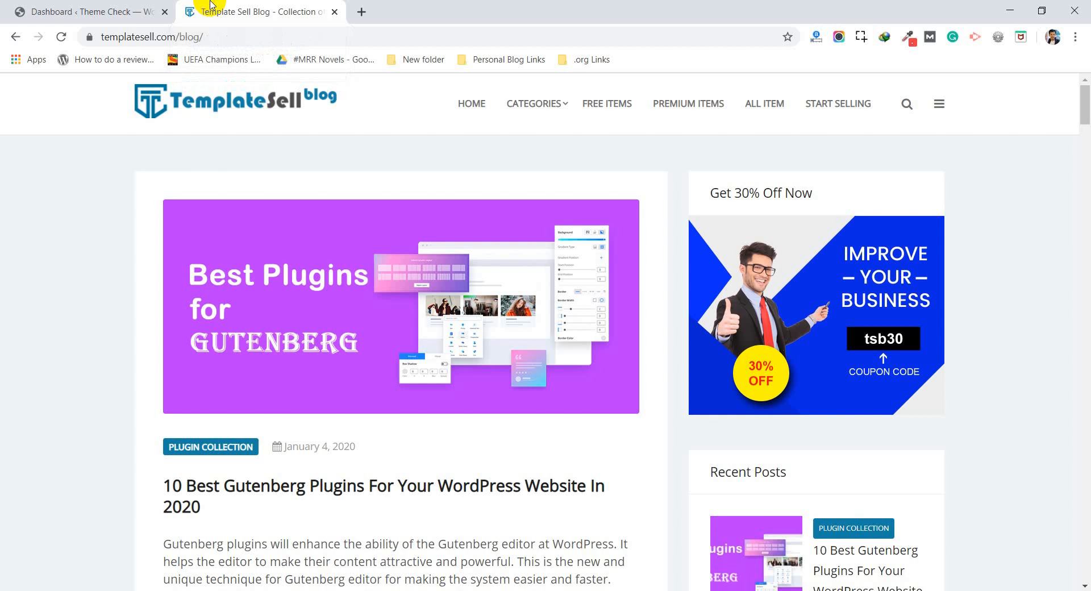
pyautogui.scroll(-20, 17, 245)
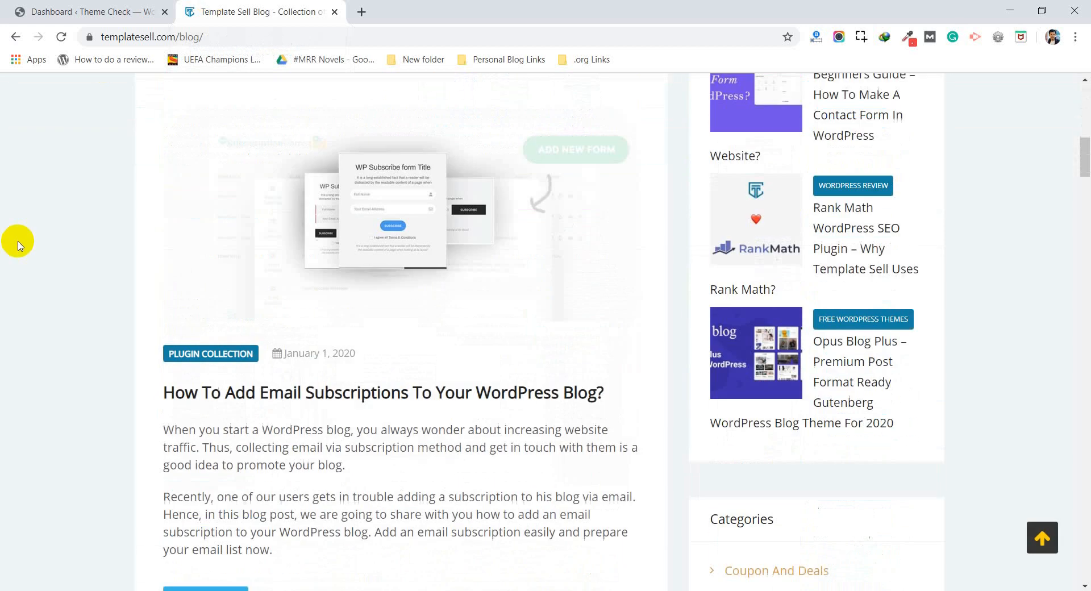
pyautogui.scroll(-7, 18, 245)
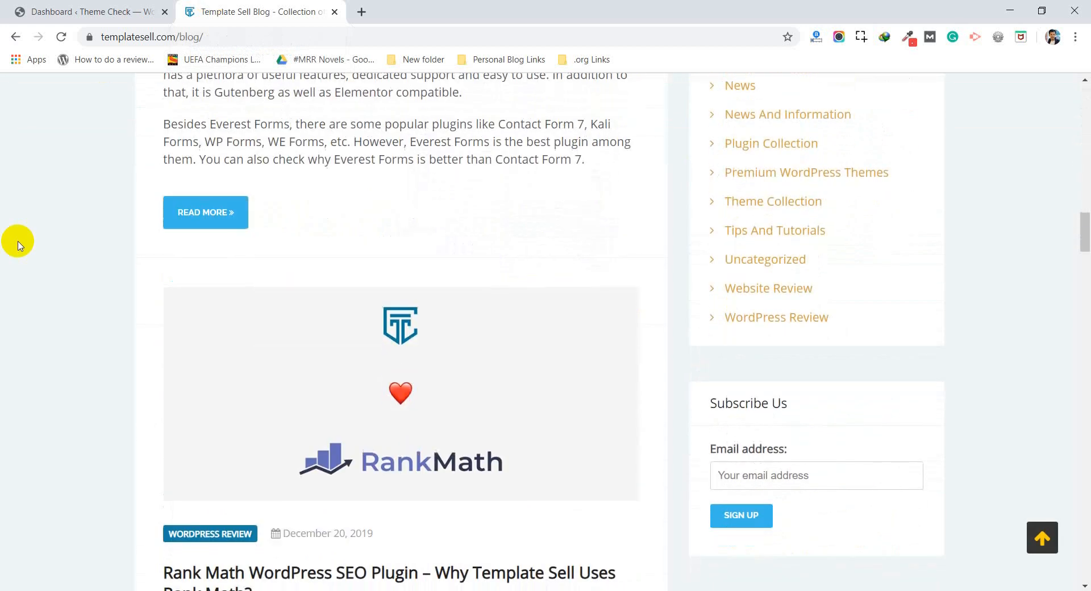
pyautogui.moveTo(791, 408); pyautogui.dragTo(689, 421)
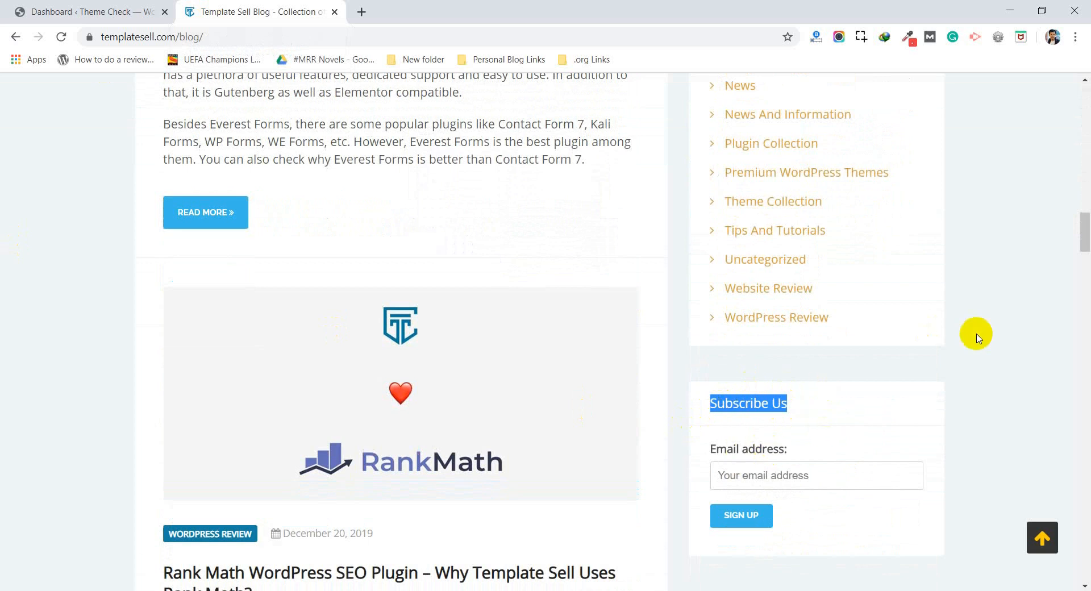
pyautogui.click(1014, 400)
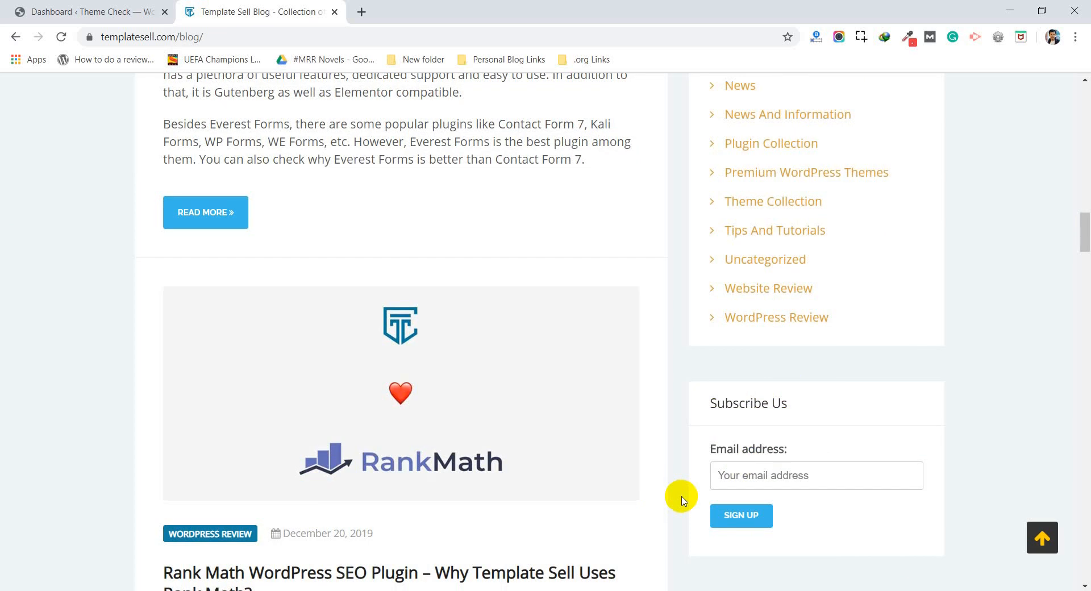
pyautogui.scroll(-4, 683, 500)
pyautogui.scroll(1, 684, 500)
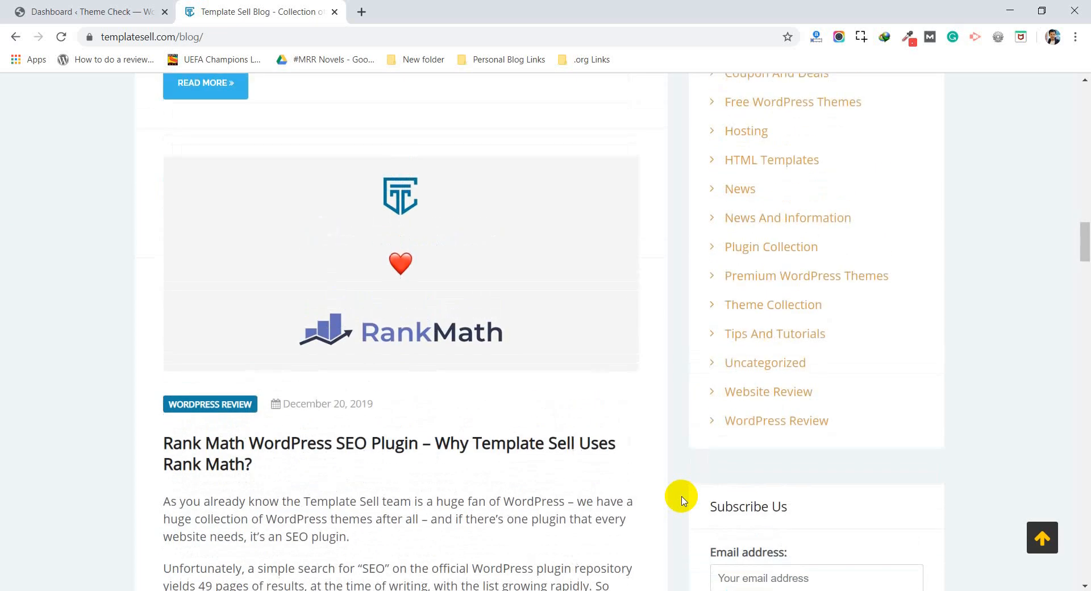
pyautogui.scroll(-5, 683, 500)
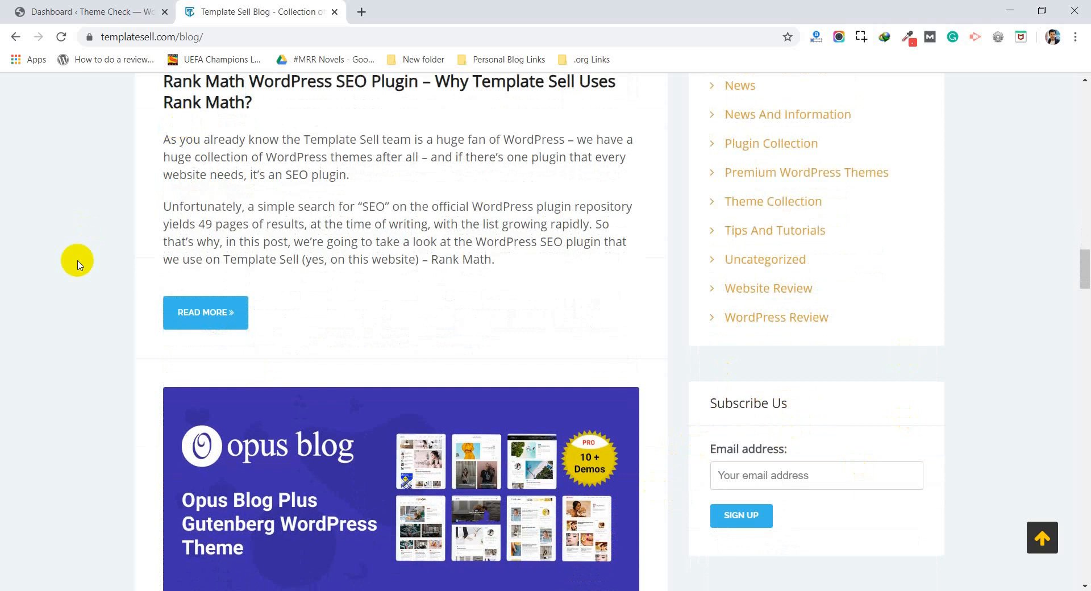
pyautogui.scroll(20, 78, 262)
pyautogui.scroll(3, 78, 261)
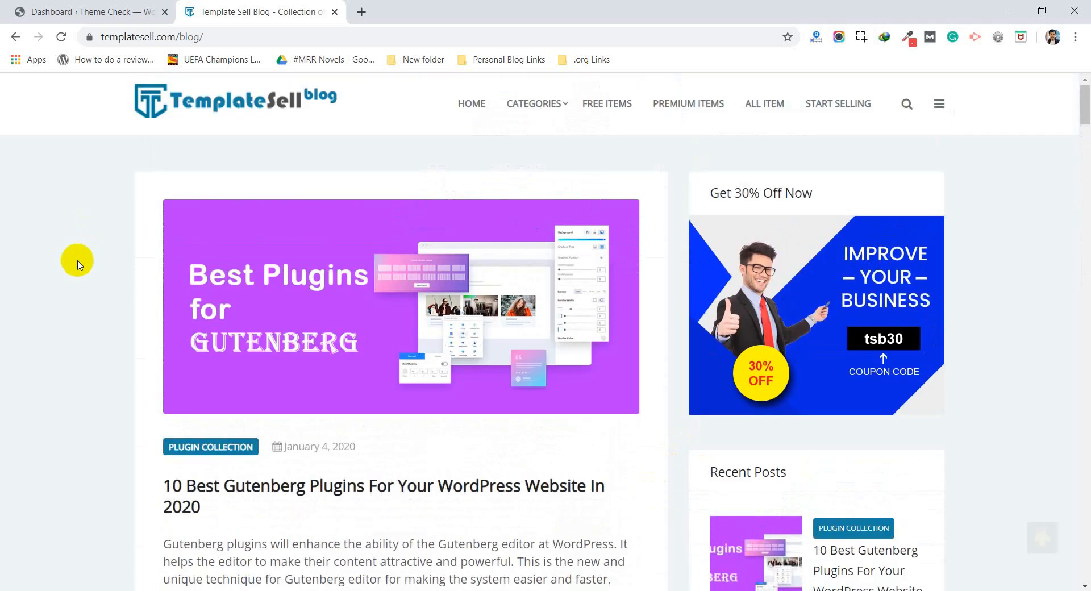
pyautogui.scroll(-8, 78, 262)
pyautogui.scroll(-14, 78, 261)
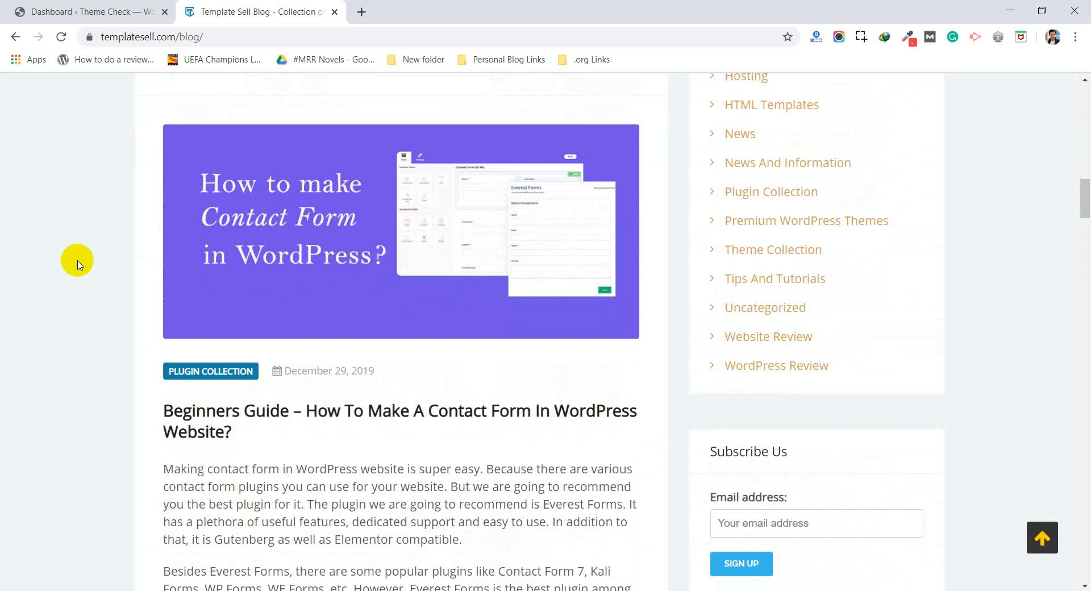
pyautogui.scroll(-14, 78, 261)
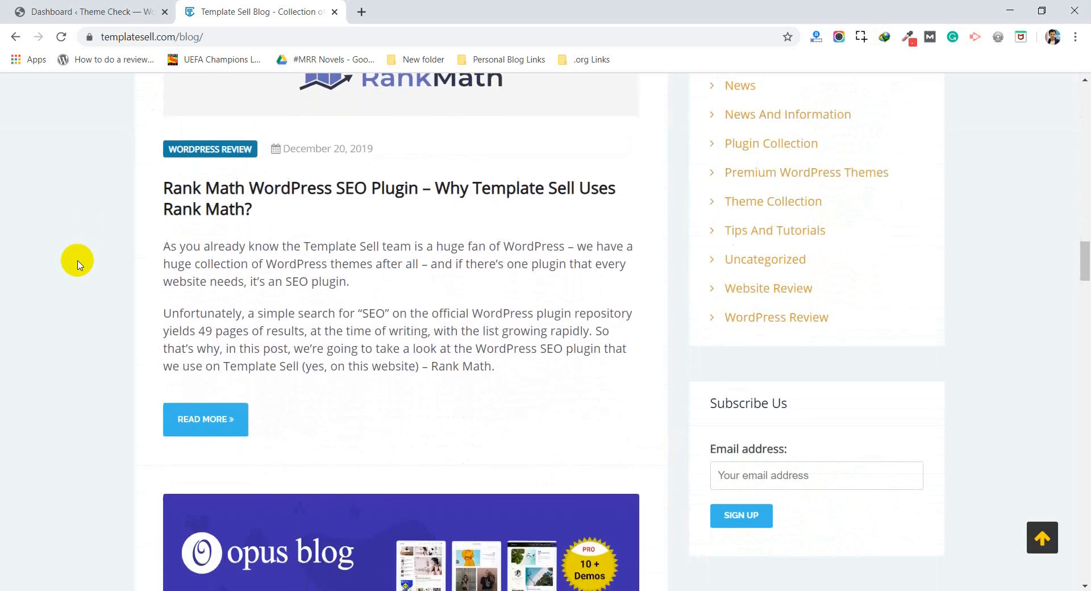
pyautogui.scroll(20, 78, 261)
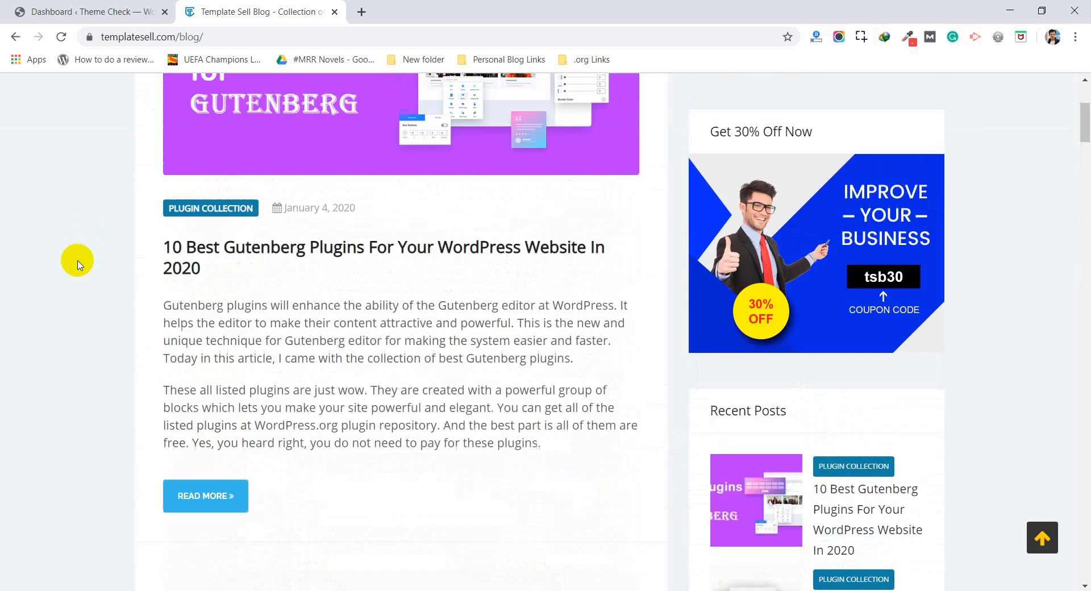
pyautogui.scroll(-12, 78, 262)
pyautogui.scroll(-10, 78, 263)
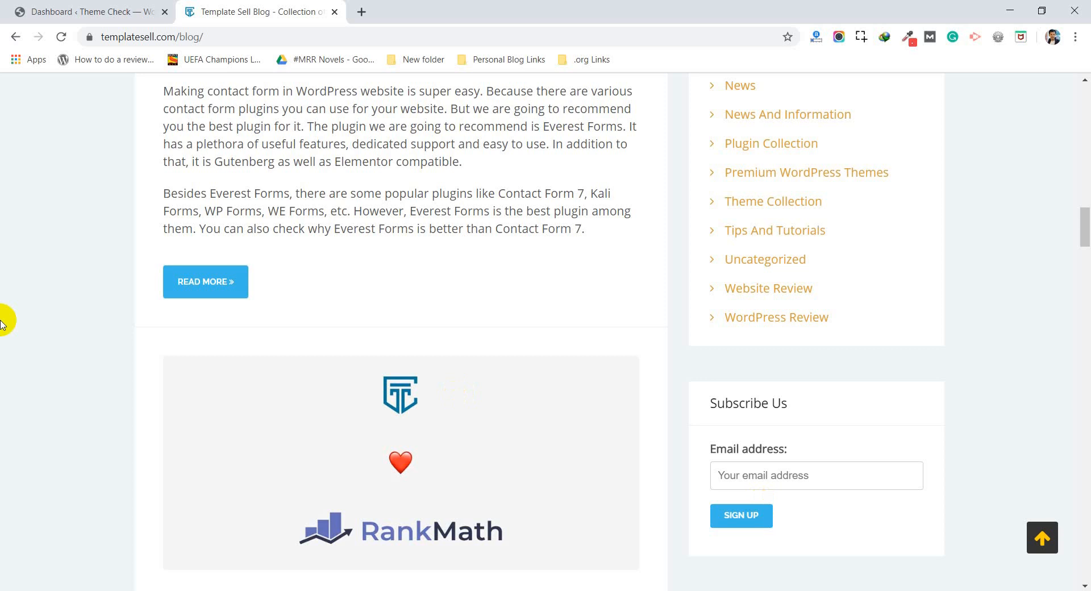
# Step: Return to the WordPress dashboard and search the plugin directory for wp subscription form
pyautogui.click(115, 6)
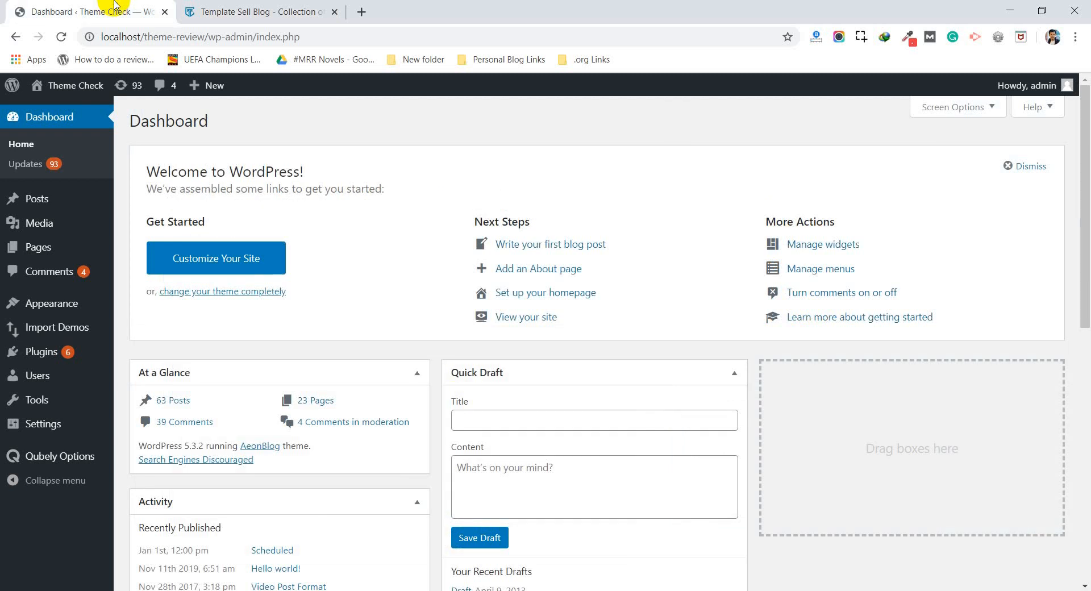
pyautogui.click(82, 353)
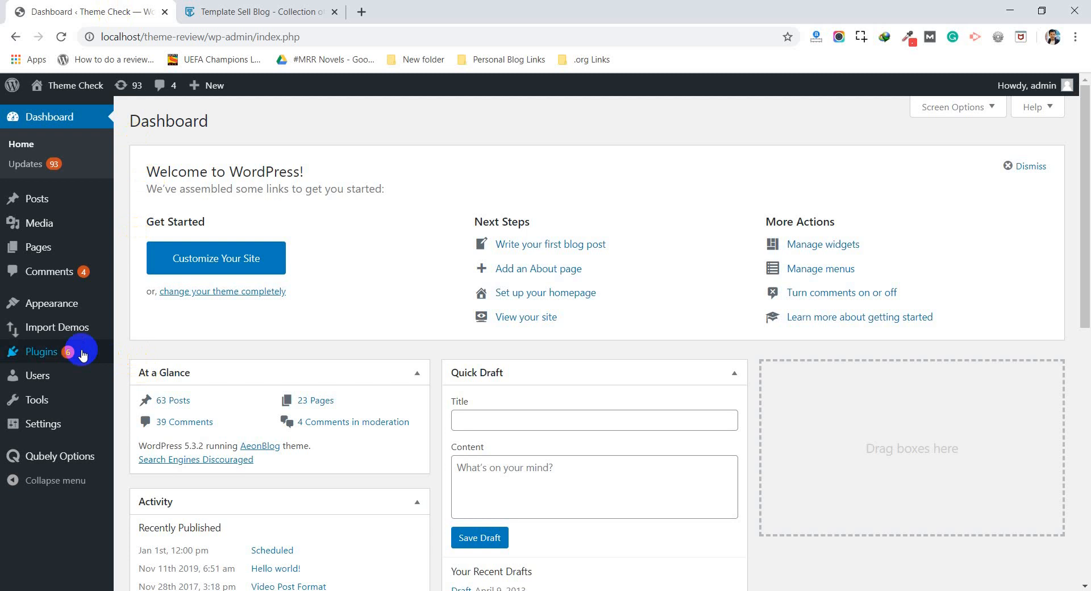
pyautogui.moveTo(57, 352)
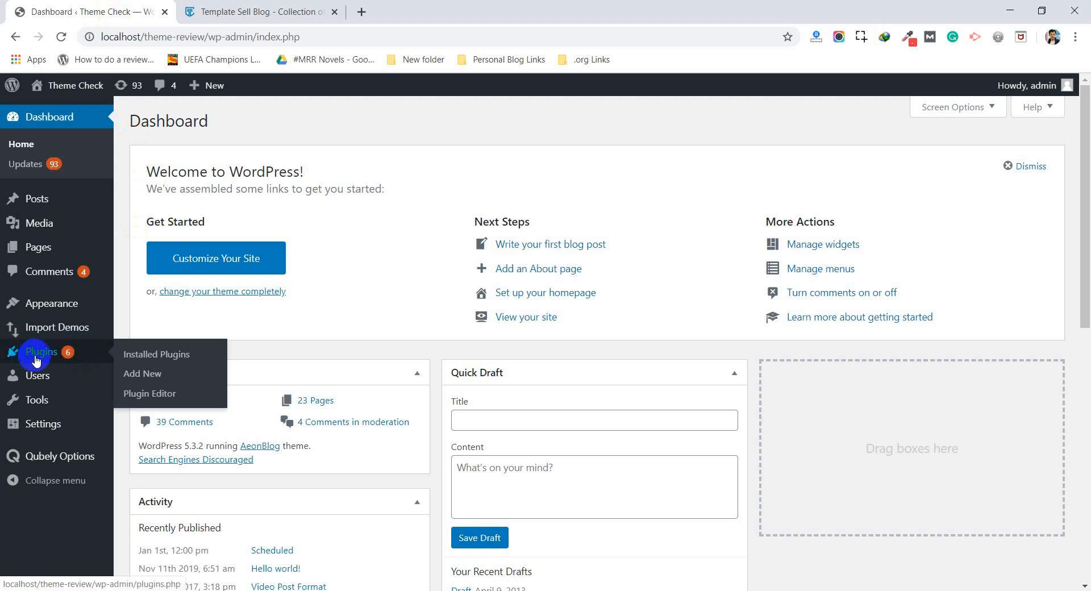
pyautogui.click(149, 381)
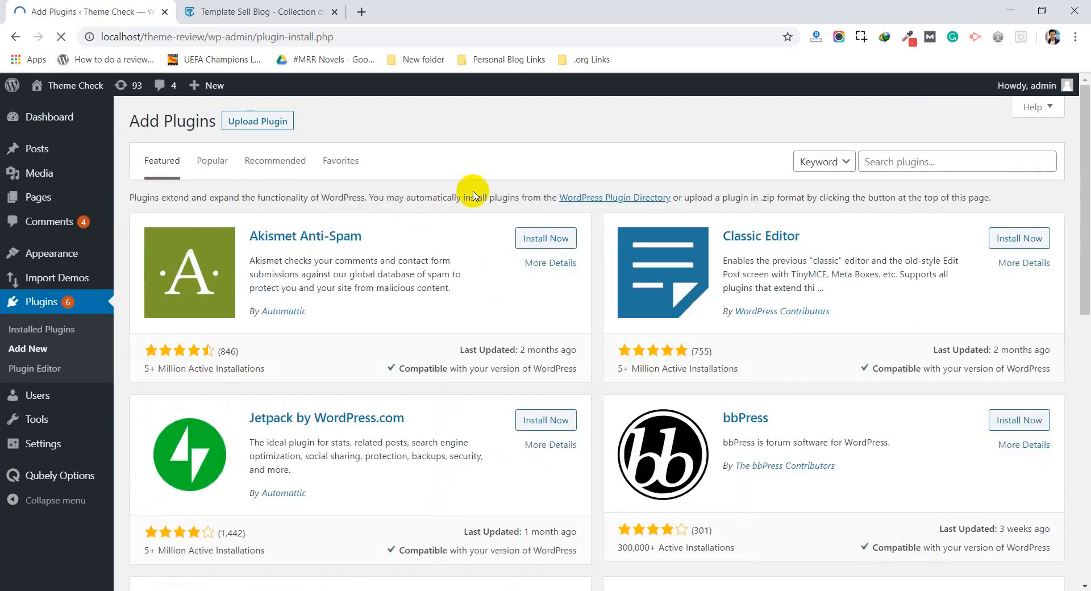
pyautogui.click(890, 161)
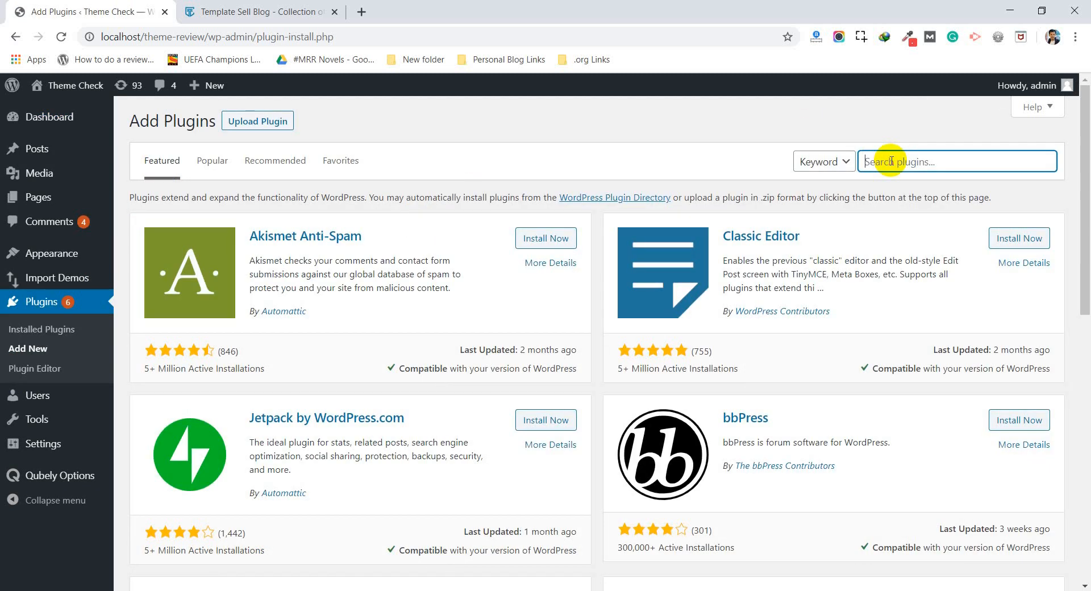
pyautogui.write('wp subscription form')
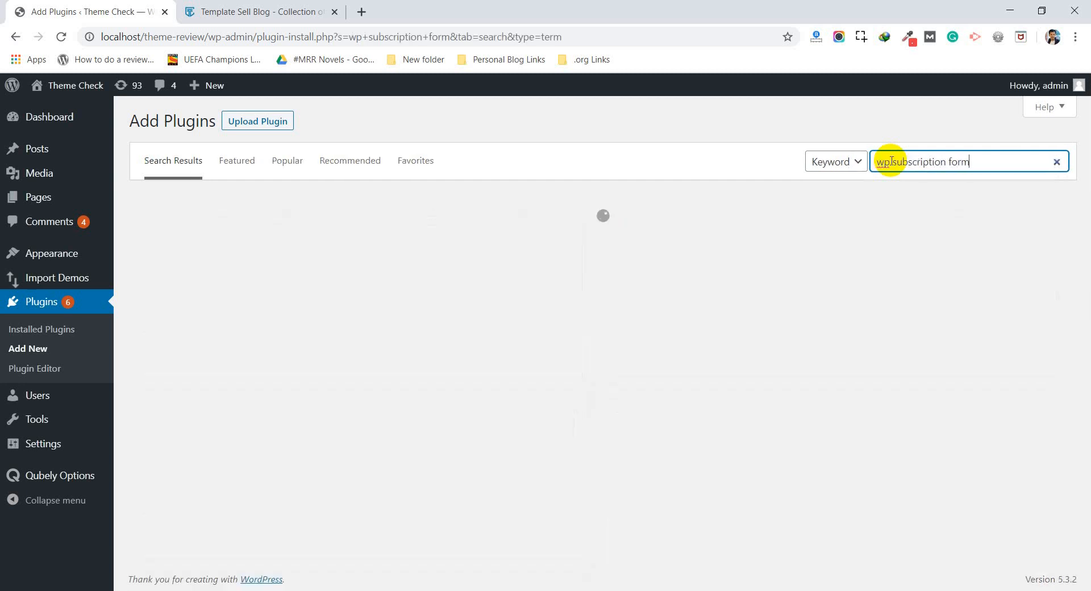
# Step: Switch the plugin search to Author and search for wpshuffle
pyautogui.click(846, 163)
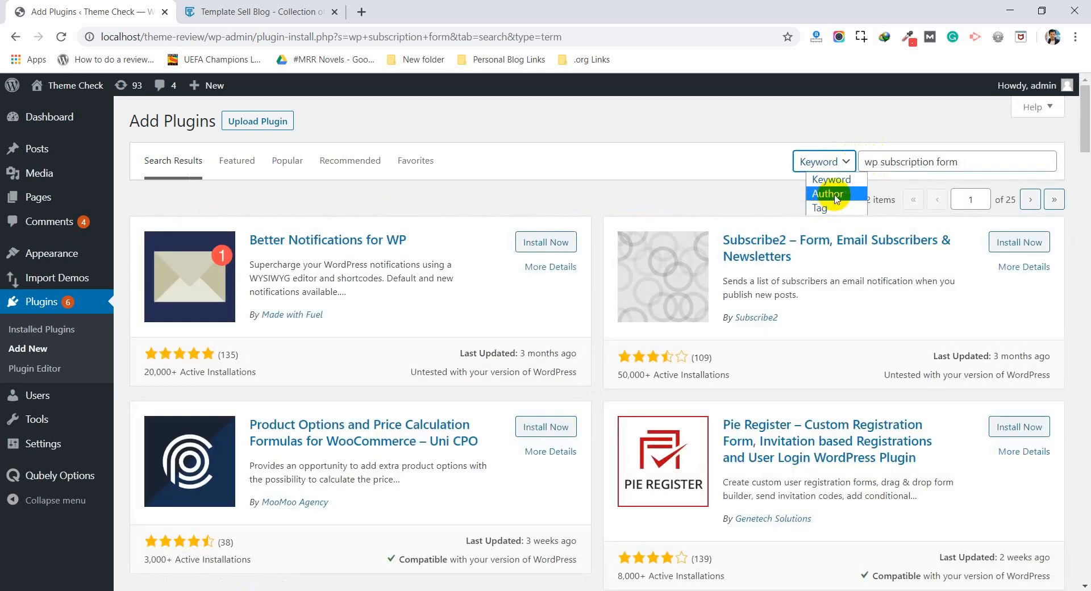
pyautogui.click(831, 181)
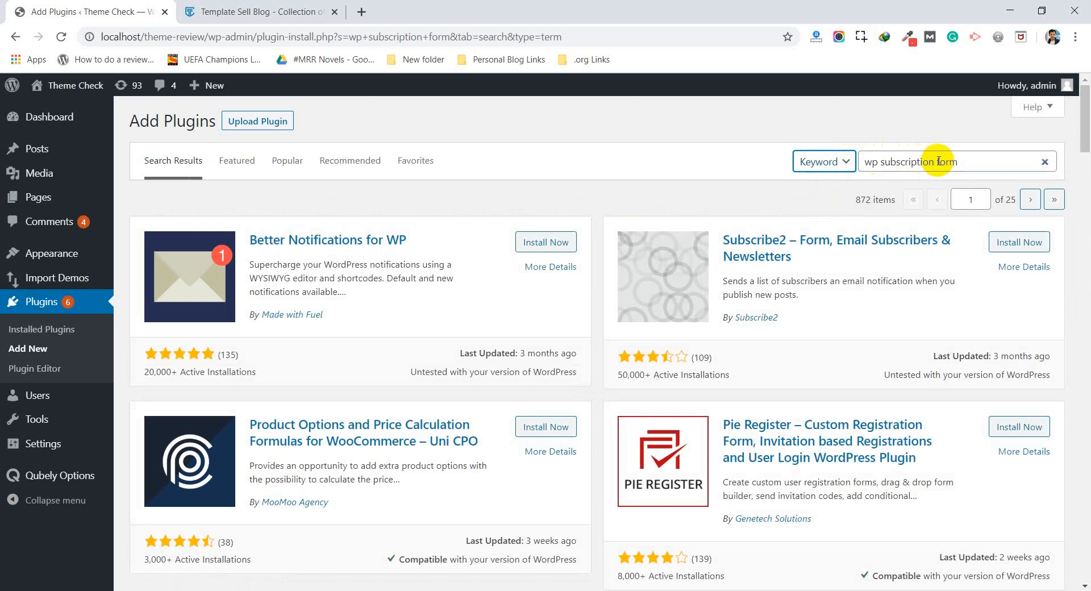
pyautogui.click(961, 160)
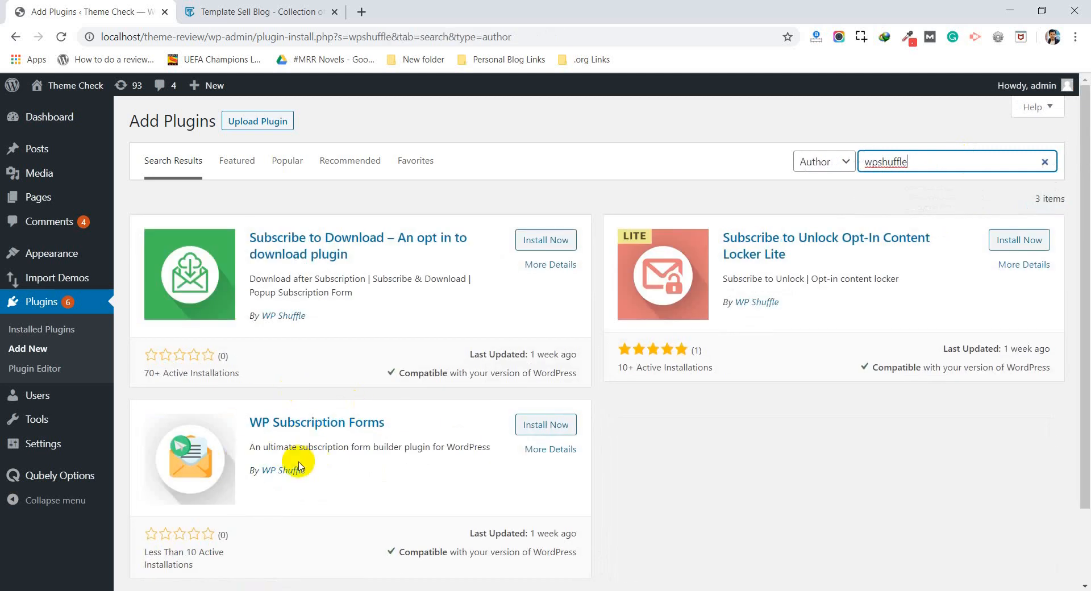
# Step: Install and activate the WP Subscription Forms plugin
pyautogui.scroll(-1, 299, 466)
pyautogui.scroll(1, 299, 467)
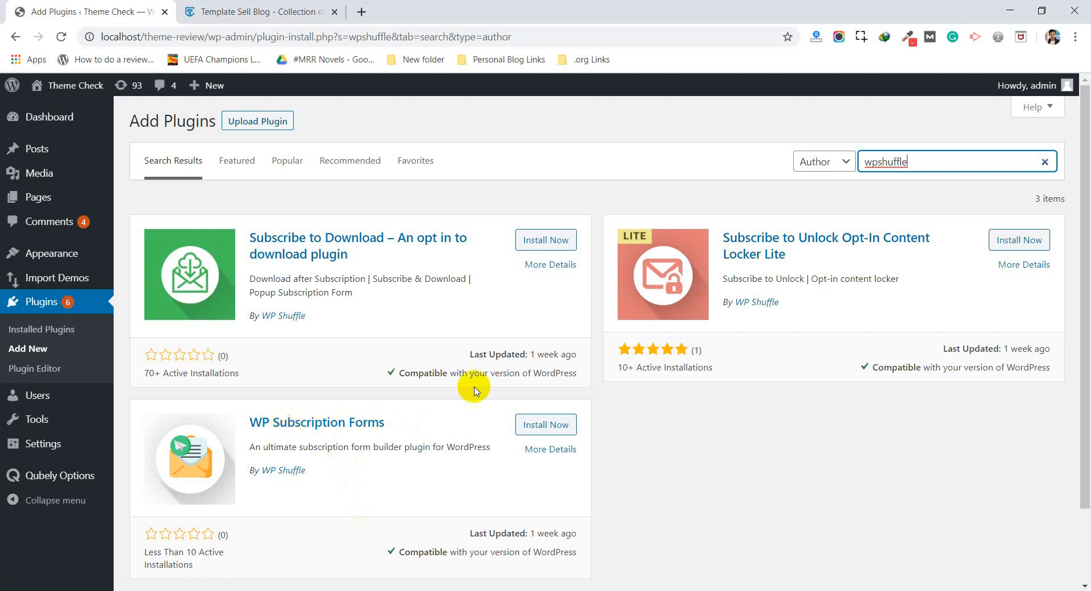
pyautogui.click(535, 425)
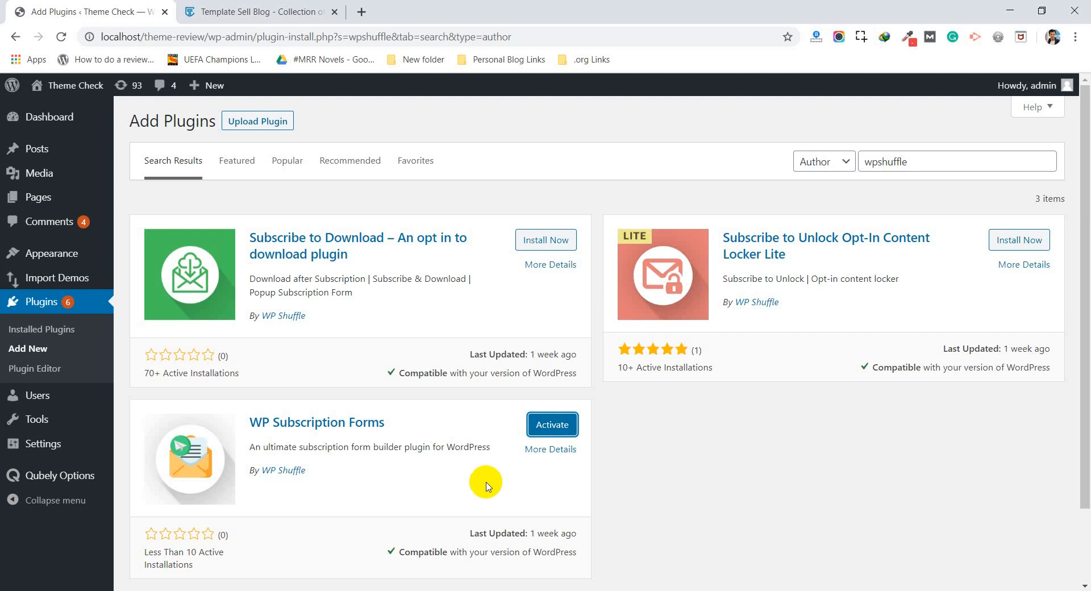
pyautogui.click(552, 426)
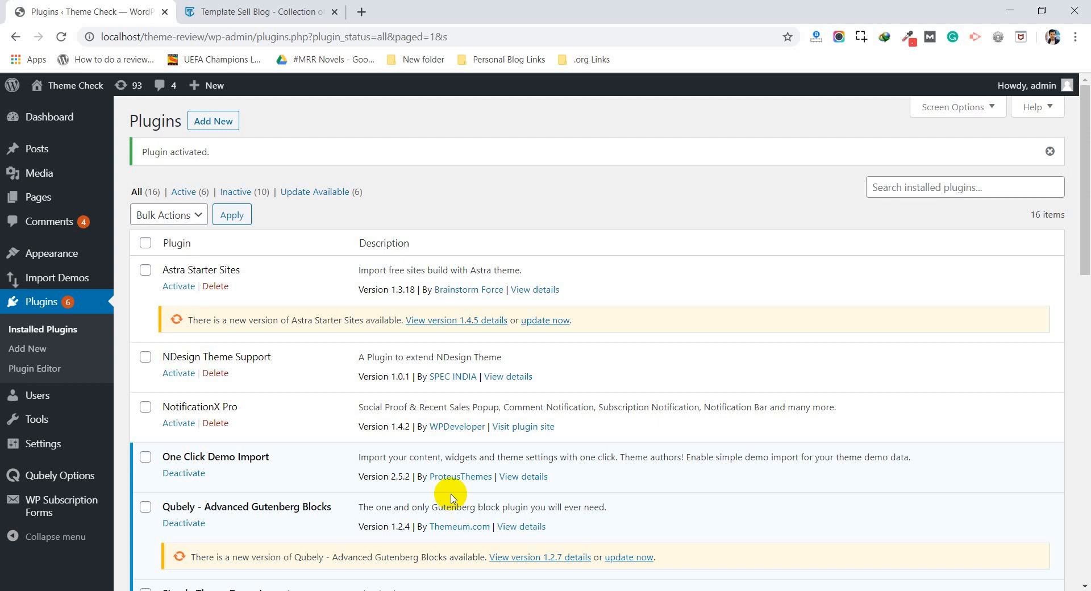
# Step: Start a new subscription form with WP Subscription Forms and switch its Form Status on
pyautogui.moveTo(28, 509)
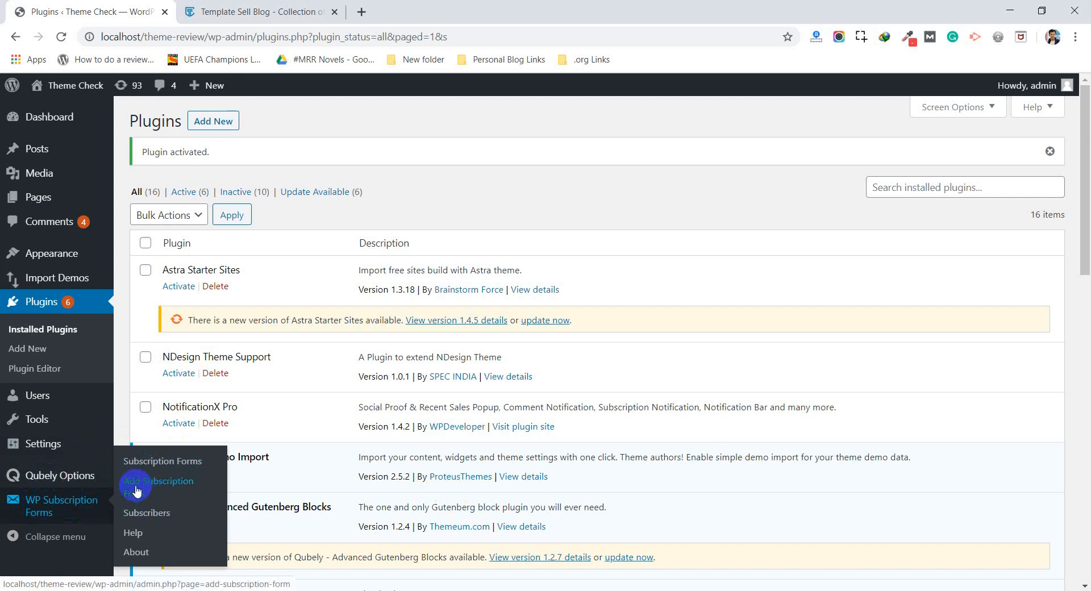
pyautogui.click(172, 482)
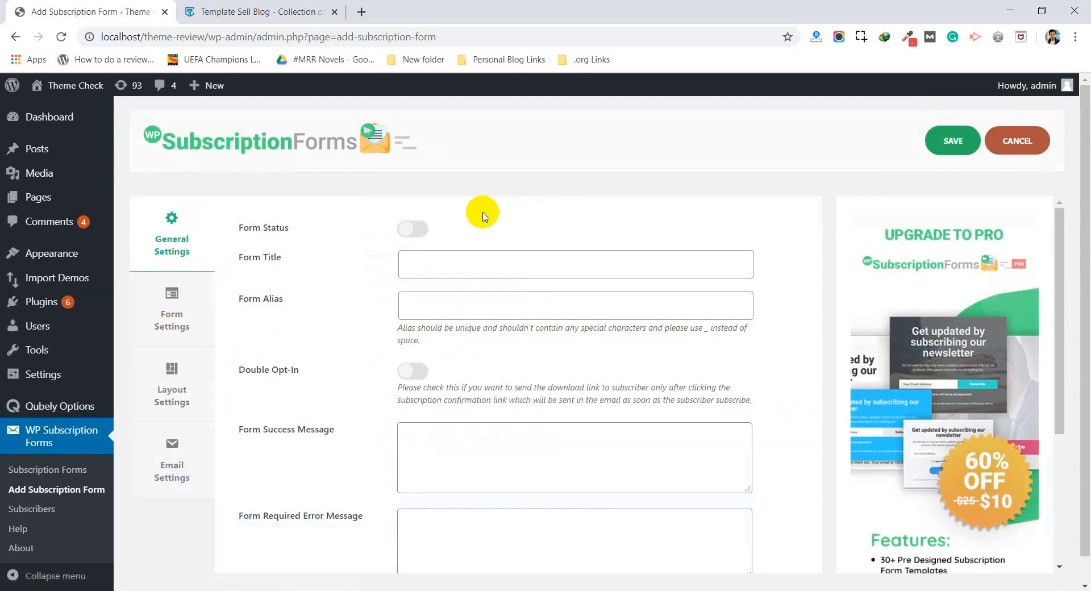
pyautogui.click(413, 230)
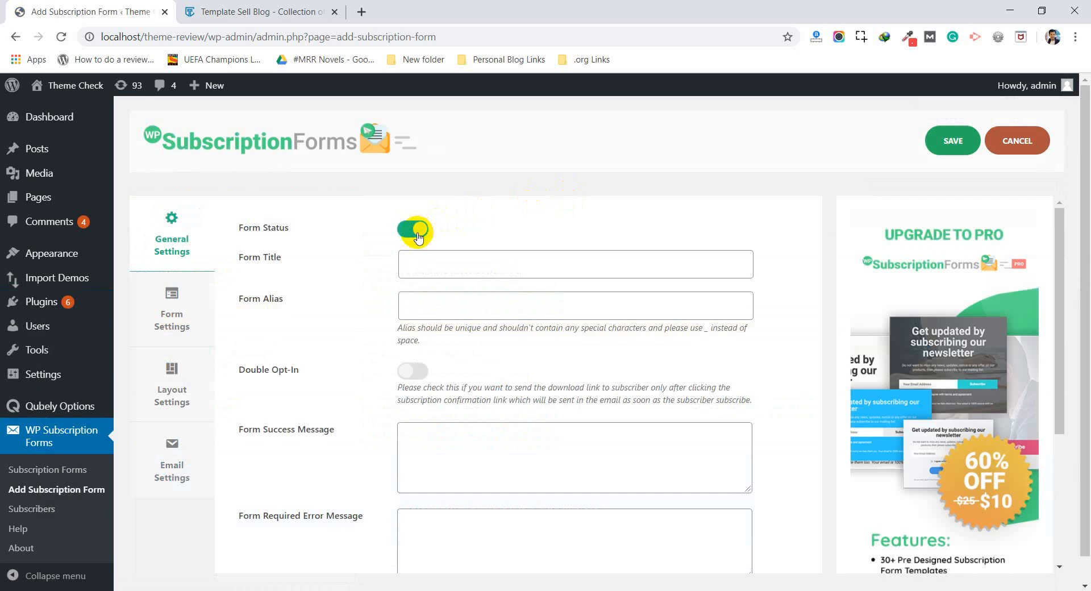
# Step: Set the form title to Sidebar Subscription Form
pyautogui.click(434, 263)
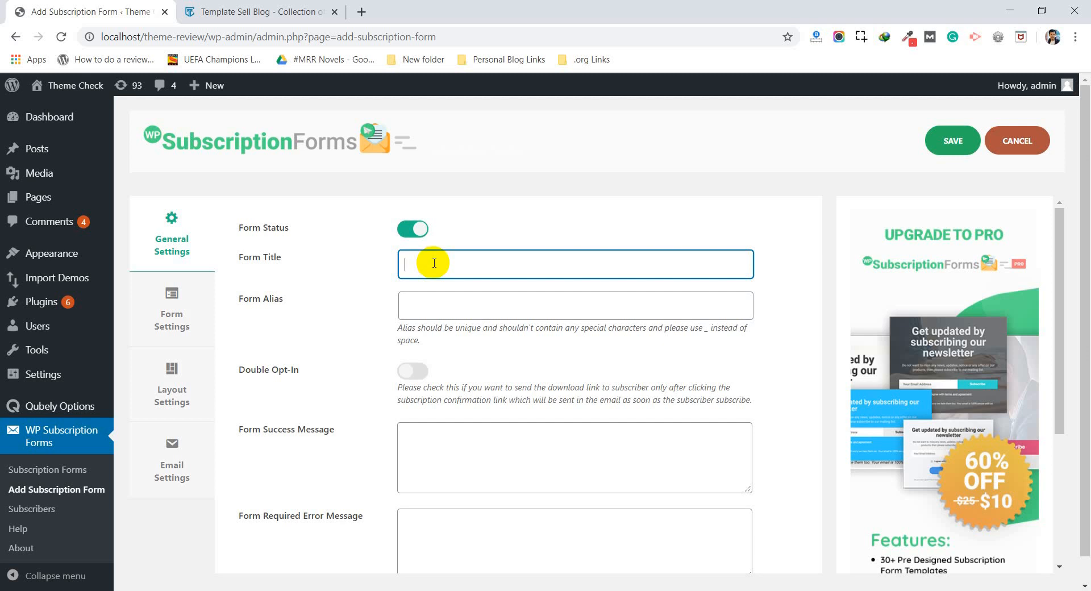
pyautogui.click(473, 590)
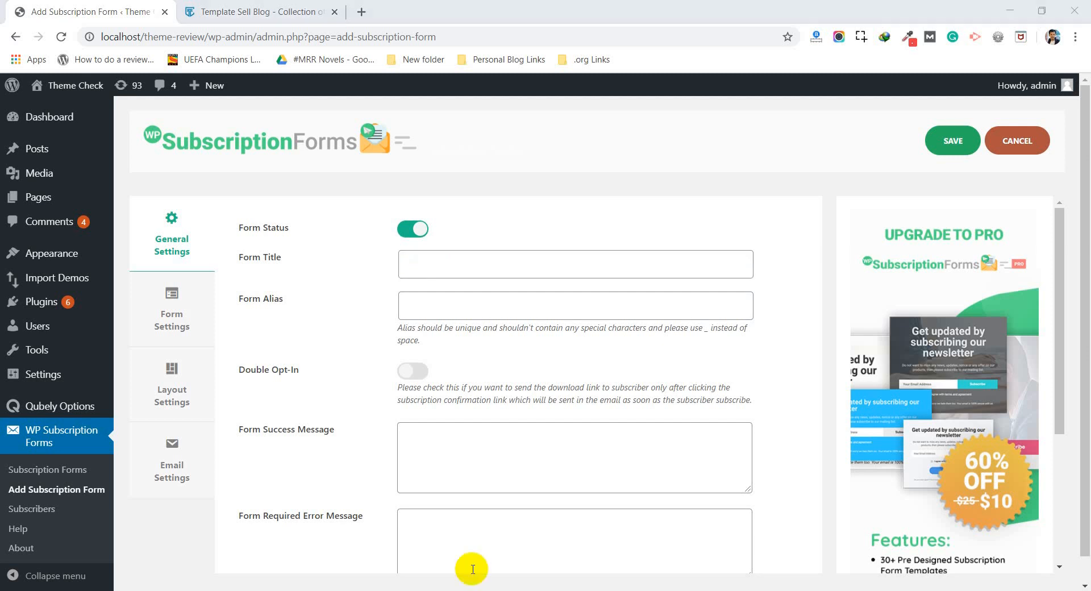
pyautogui.click(426, 263)
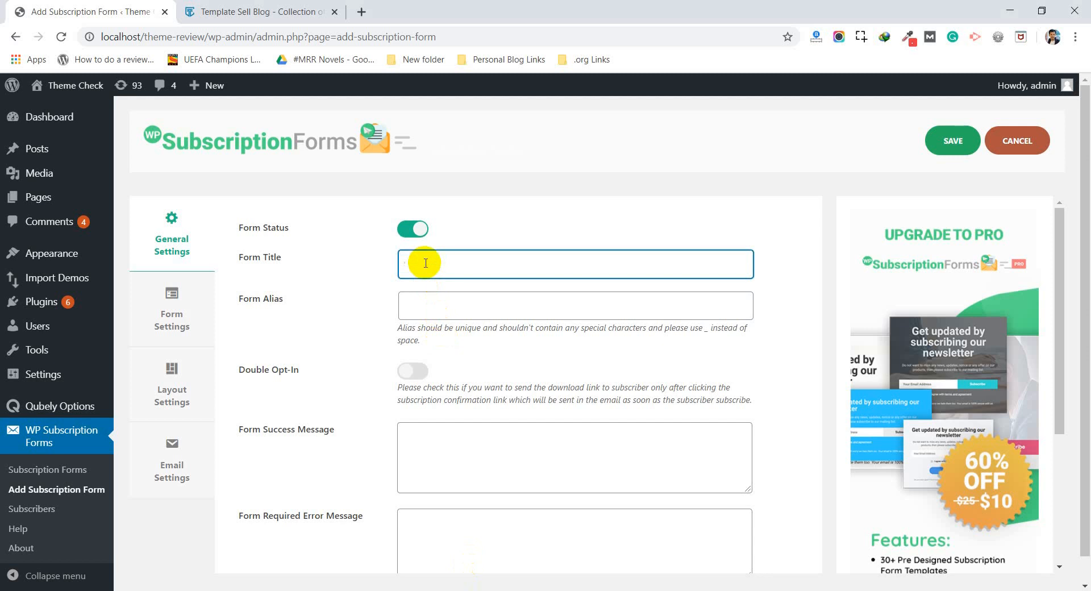
pyautogui.write('Sidebar Subscripton')
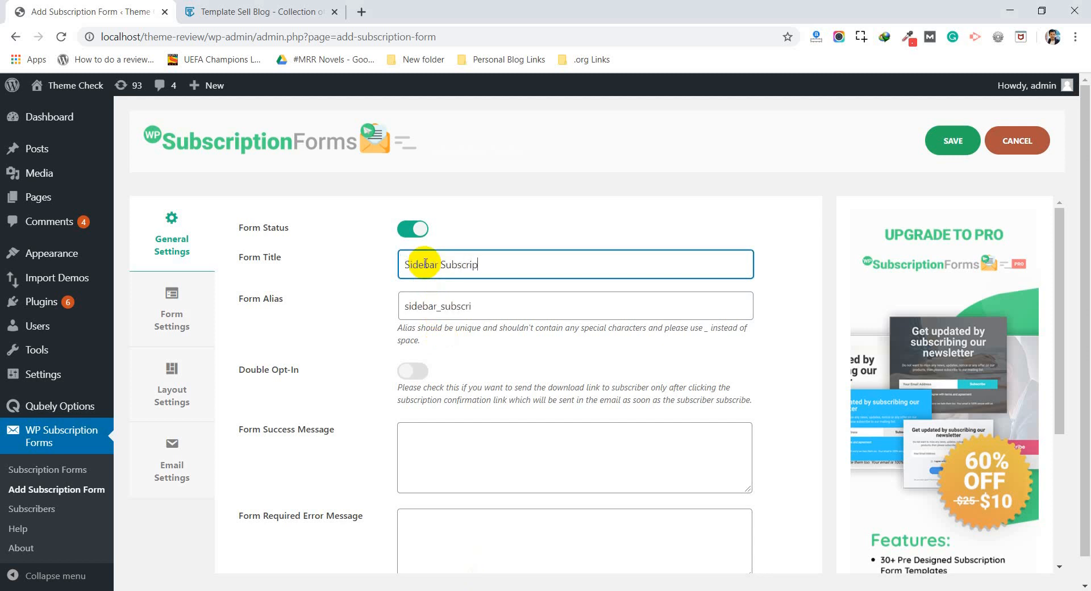
pyautogui.press('BackSpace')
pyautogui.press('BackSpace')
pyautogui.write('ion Form')
# Step: Review the remaining general settings fields and save the new subscription form
pyautogui.scroll(-1, 364, 358)
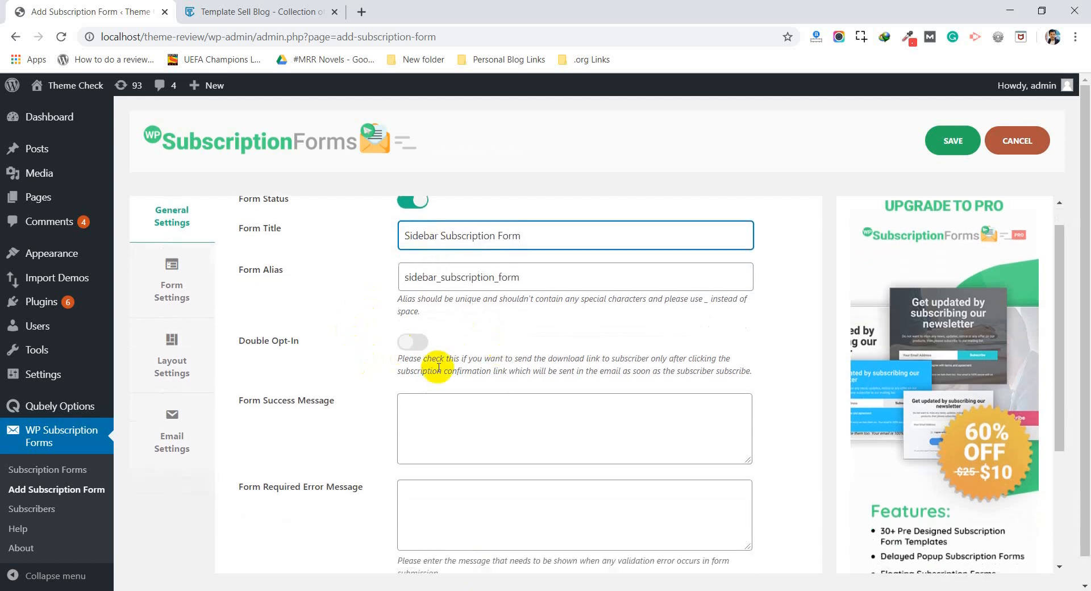
pyautogui.scroll(-2, 364, 420)
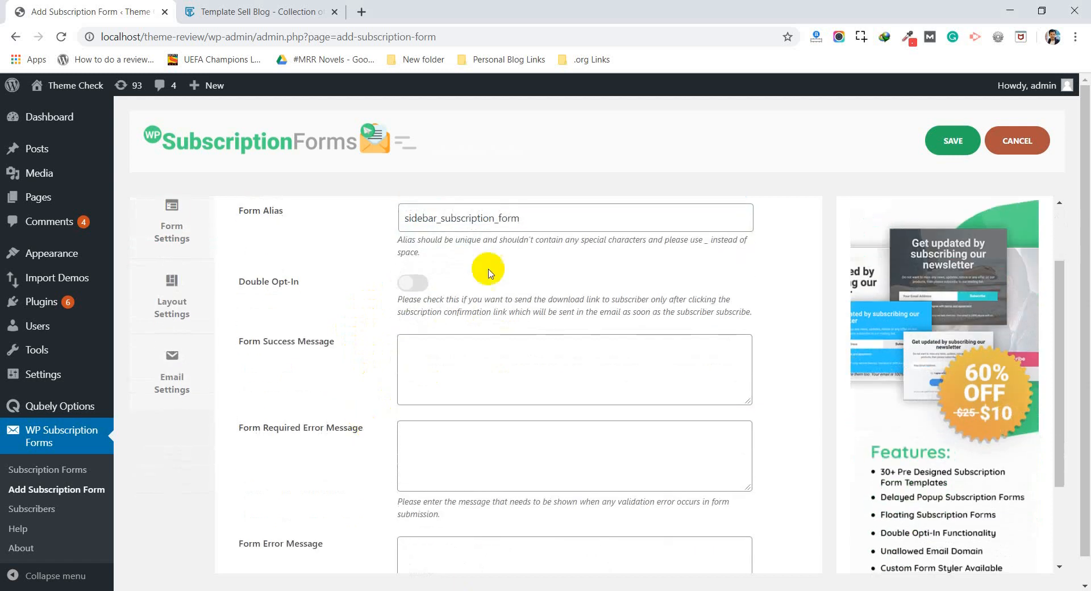
pyautogui.click(447, 348)
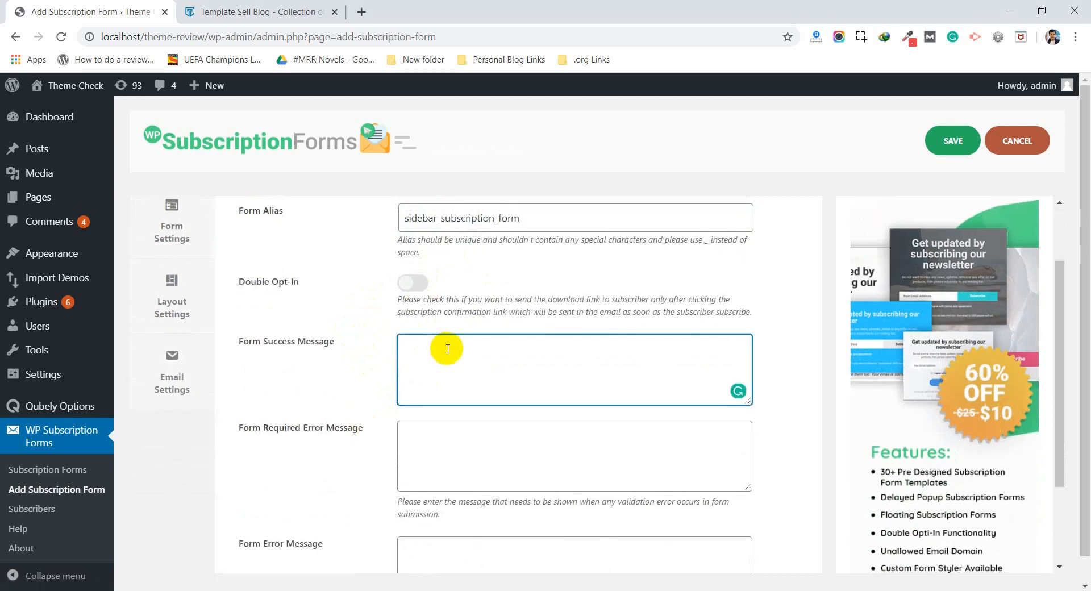
pyautogui.click(447, 431)
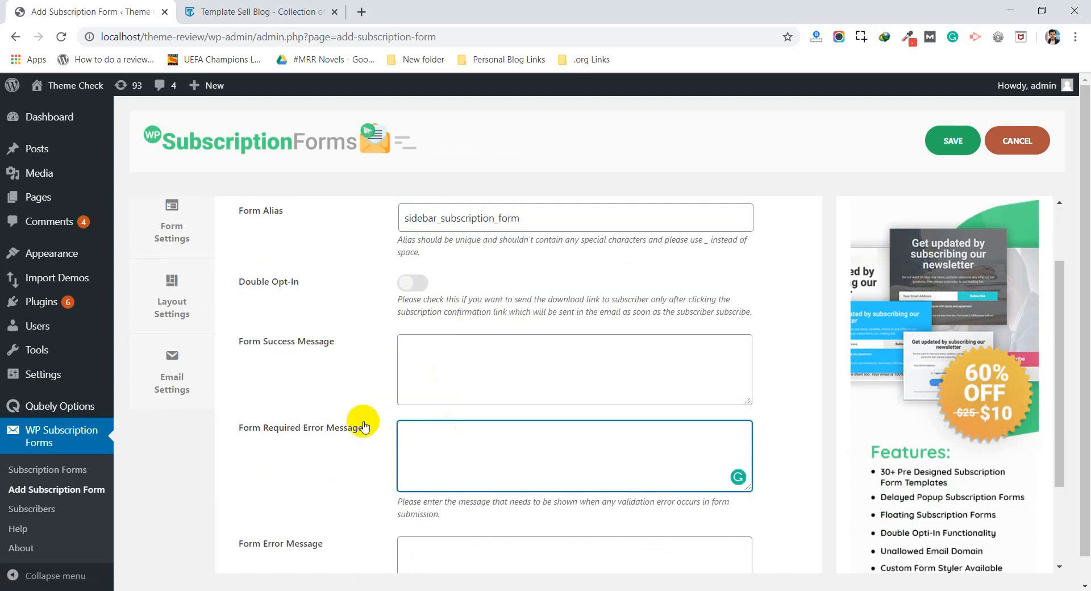
pyautogui.scroll(-2, 356, 435)
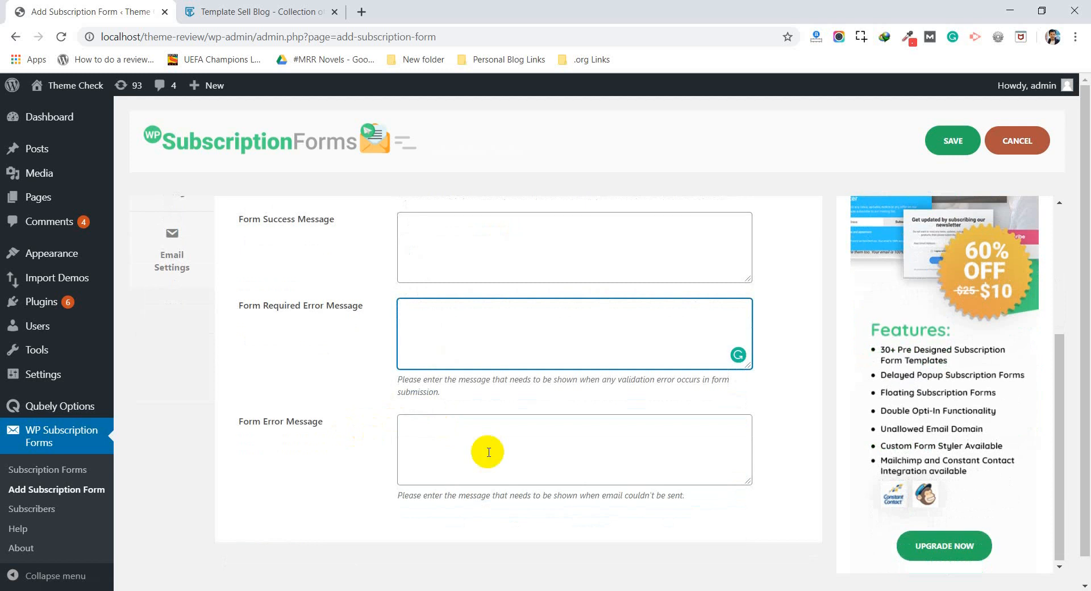
pyautogui.scroll(4, 489, 452)
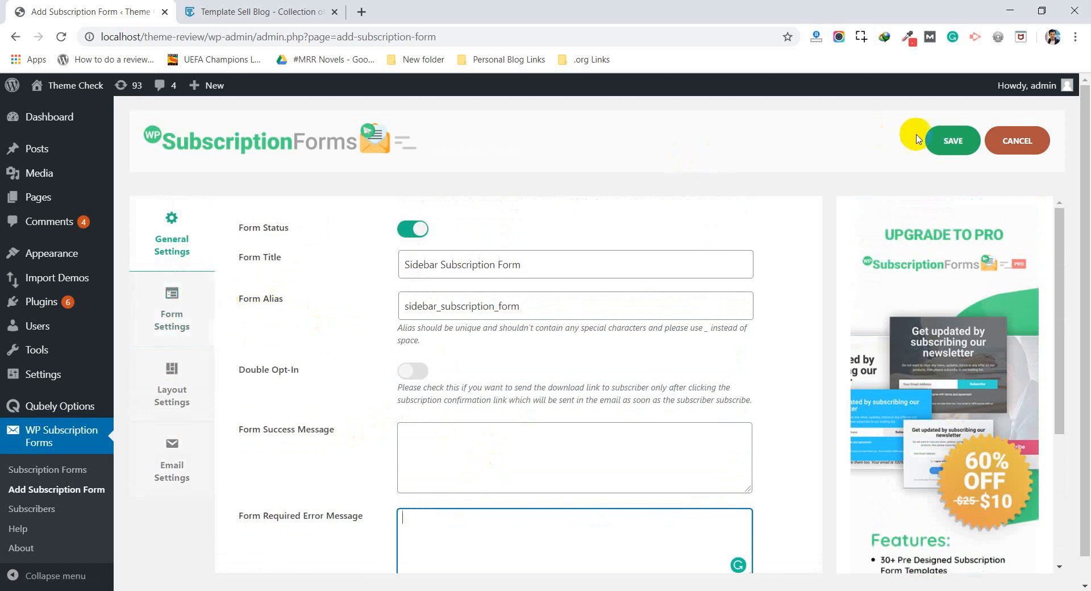
pyautogui.click(944, 141)
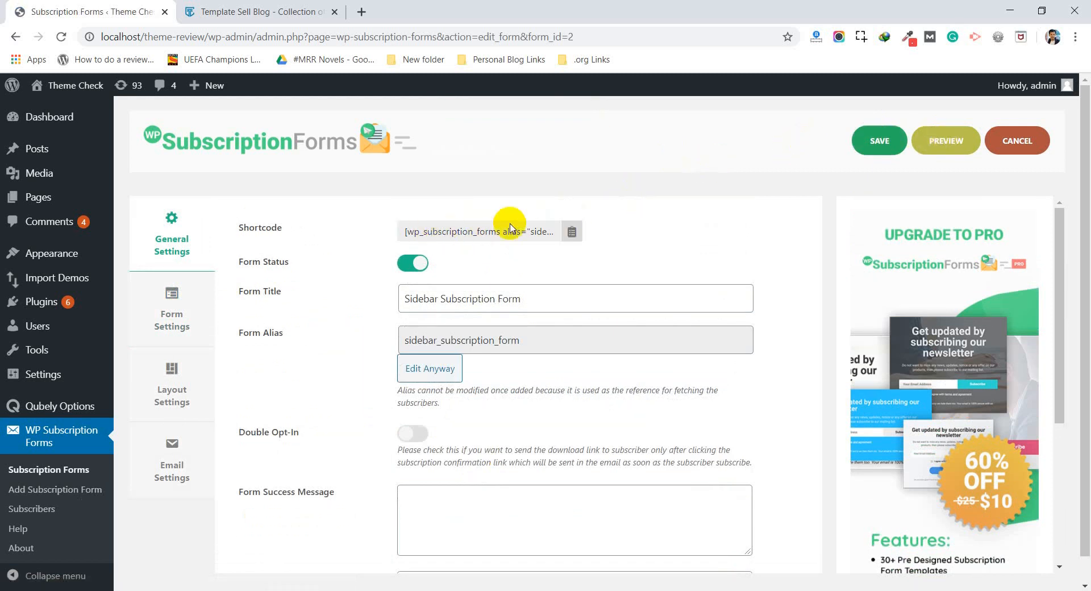
# Step: In the form settings, show the Heading and set its text to Subscribe us for more updates
pyautogui.click(179, 313)
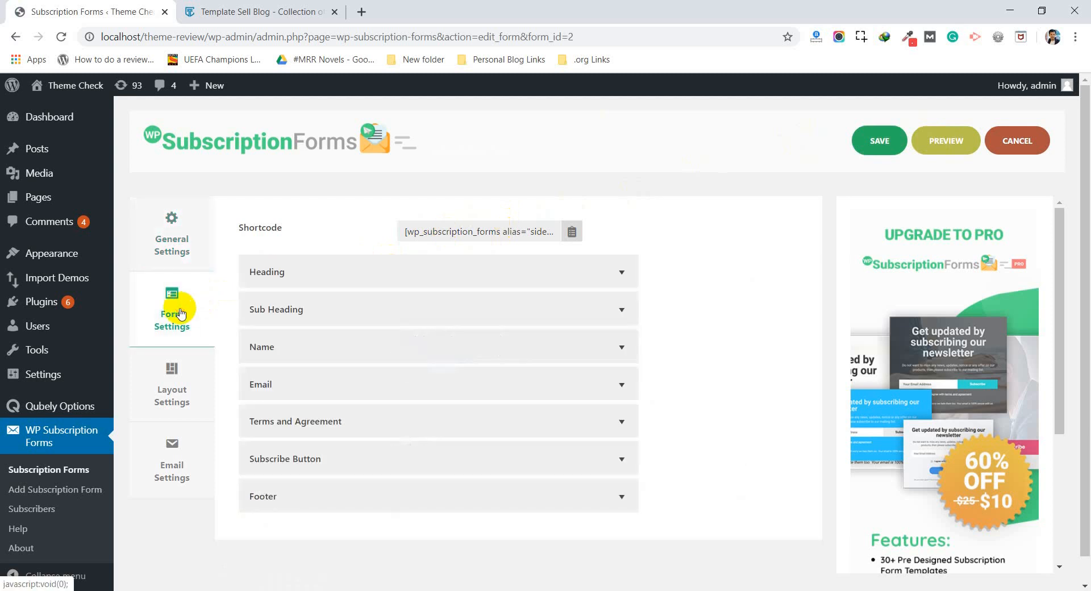
pyautogui.click(422, 285)
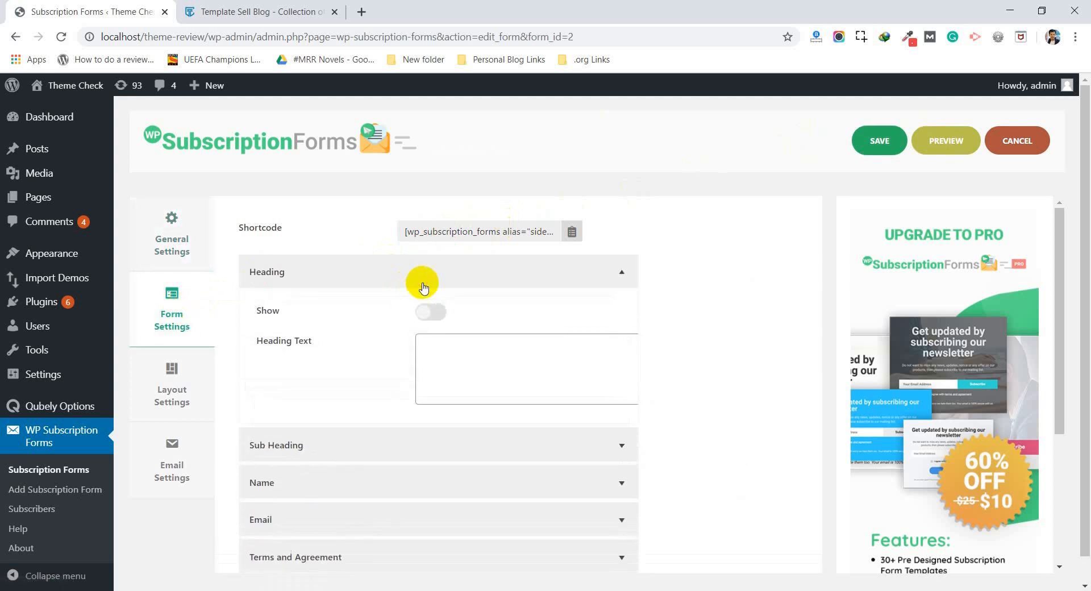
pyautogui.click(435, 316)
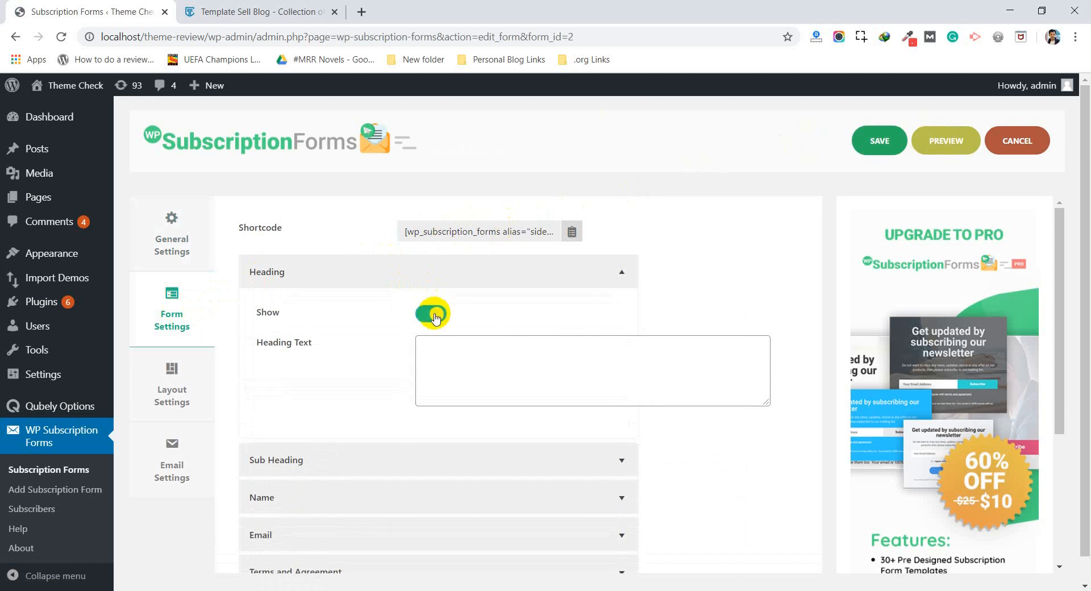
pyautogui.click(455, 348)
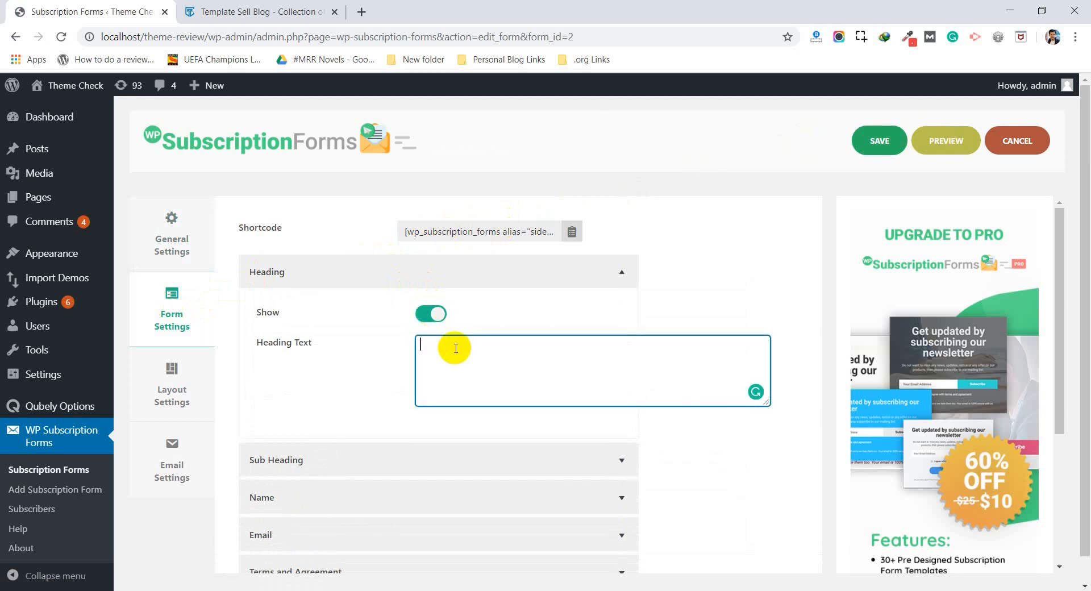
pyautogui.write('Subscribe us for more updates')
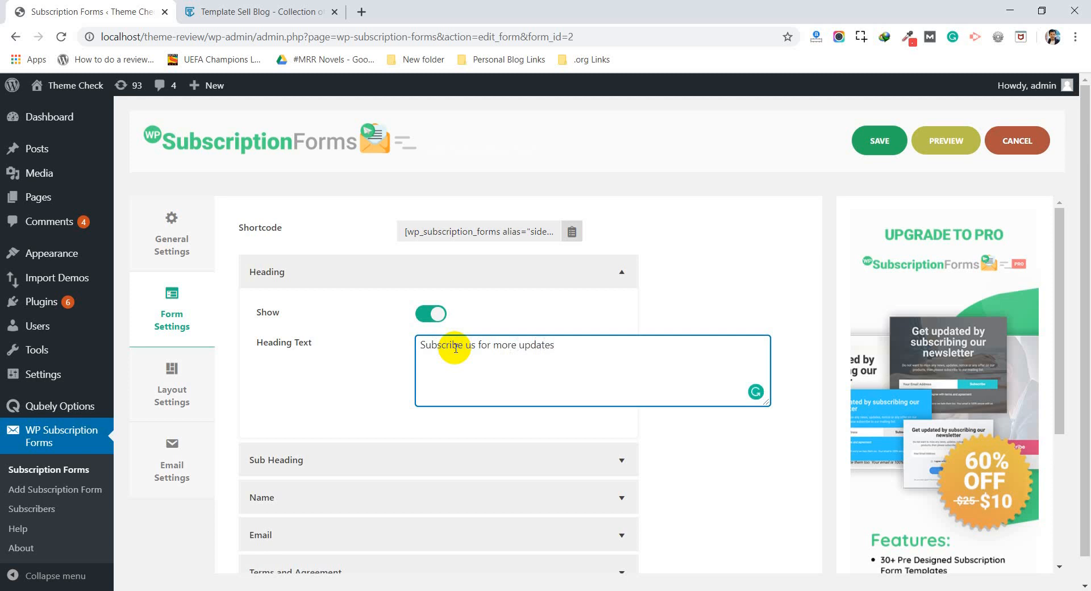
# Step: Show the Sub Heading and set its text to Click here and get more recent updates via email
pyautogui.click(341, 333)
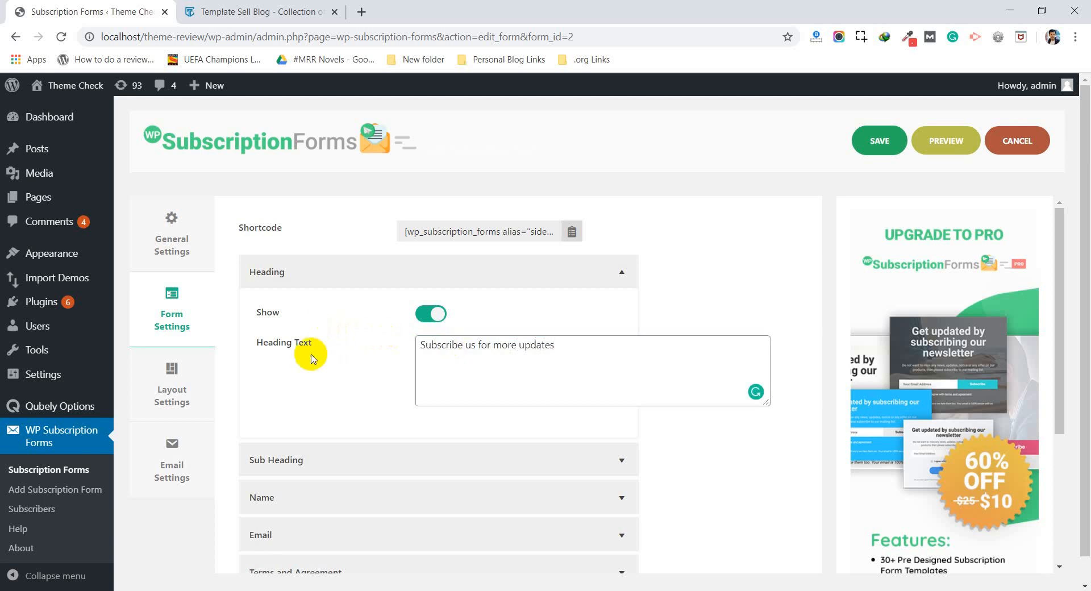
pyautogui.click(316, 458)
pyautogui.scroll(-2, 316, 466)
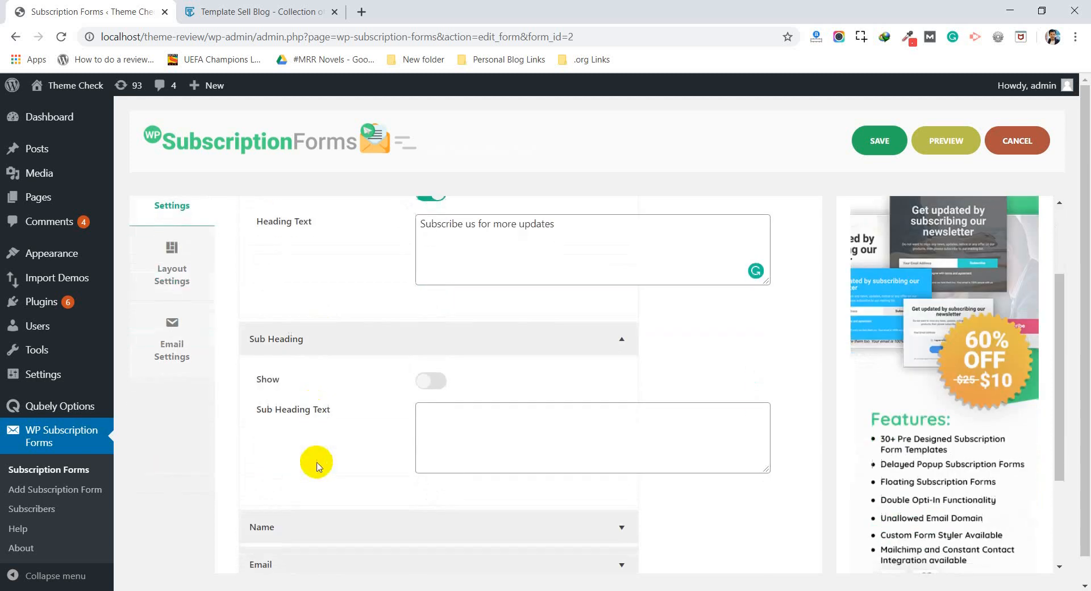
pyautogui.click(436, 377)
pyautogui.click(452, 405)
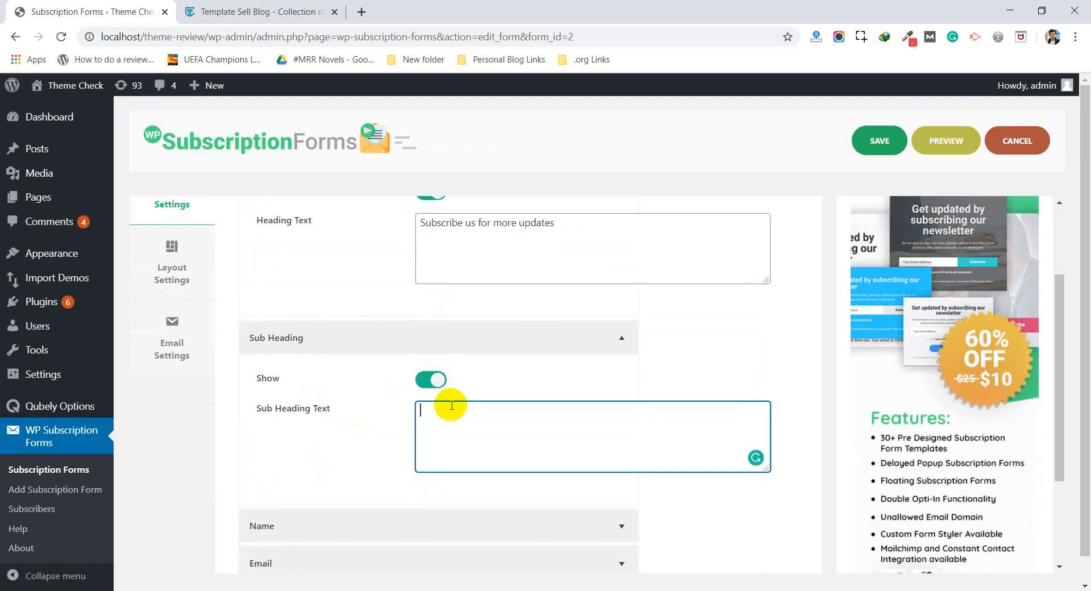
pyautogui.write('Click here and get more recent updated')
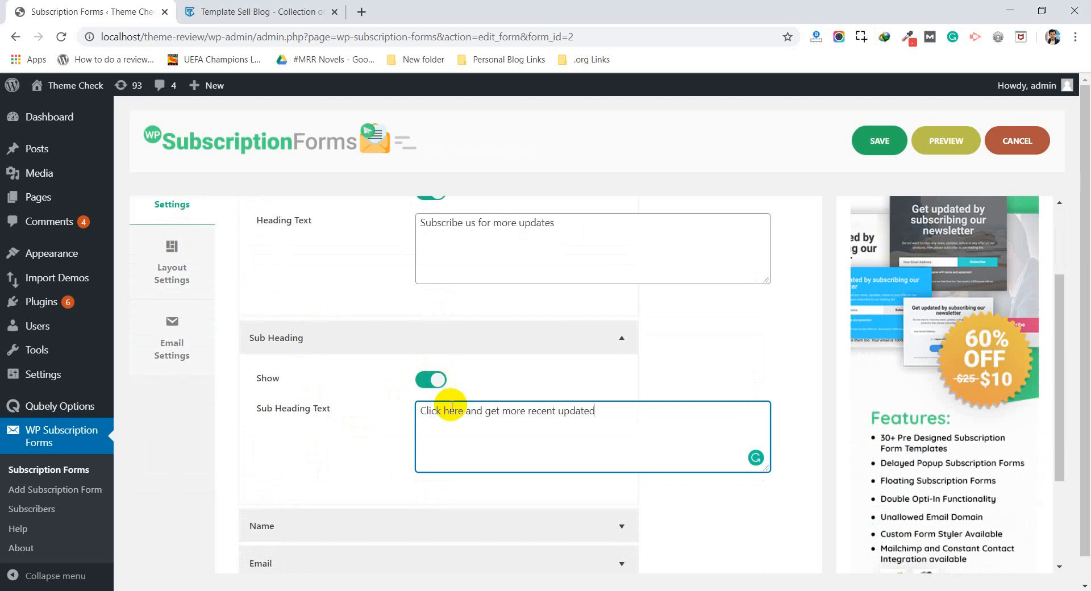
pyautogui.press('BackSpace')
pyautogui.write('s via emailil')
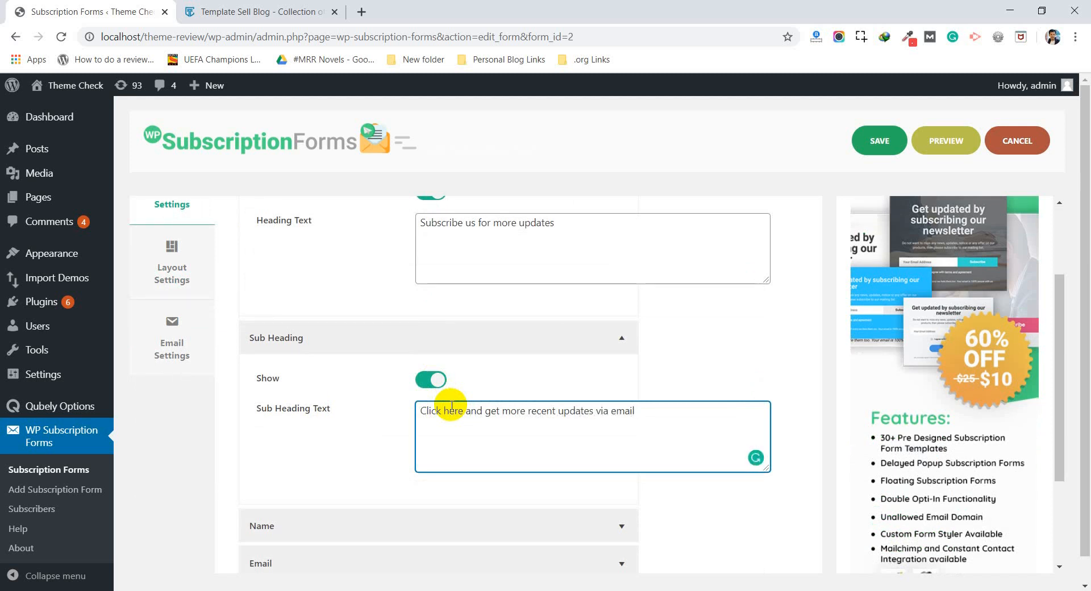
# Step: Show the Name field on the form and make it required
pyautogui.scroll(-3, 451, 407)
pyautogui.click(410, 362)
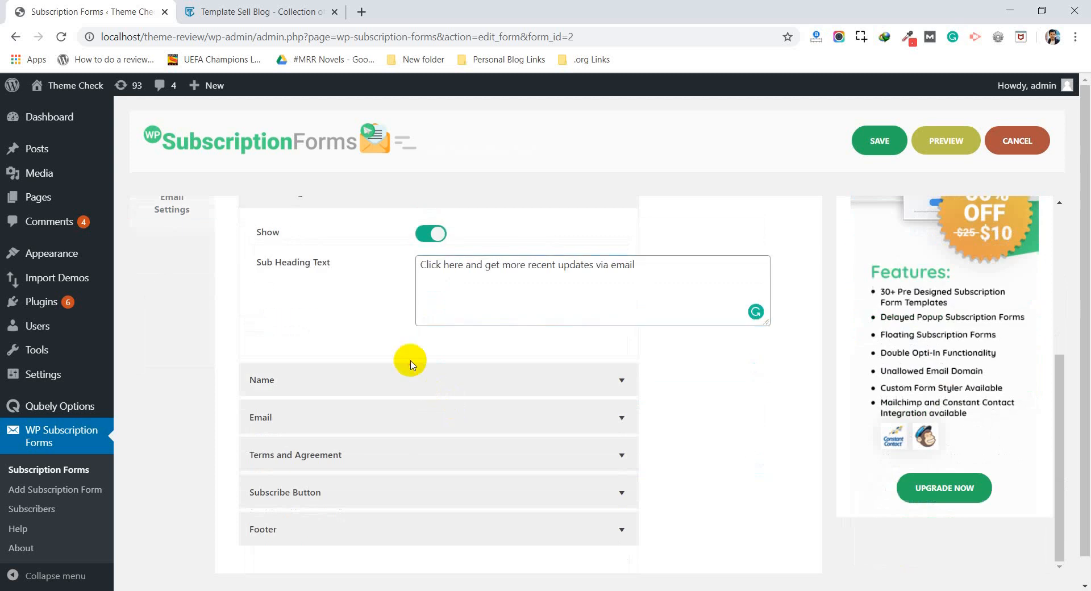
pyautogui.click(436, 375)
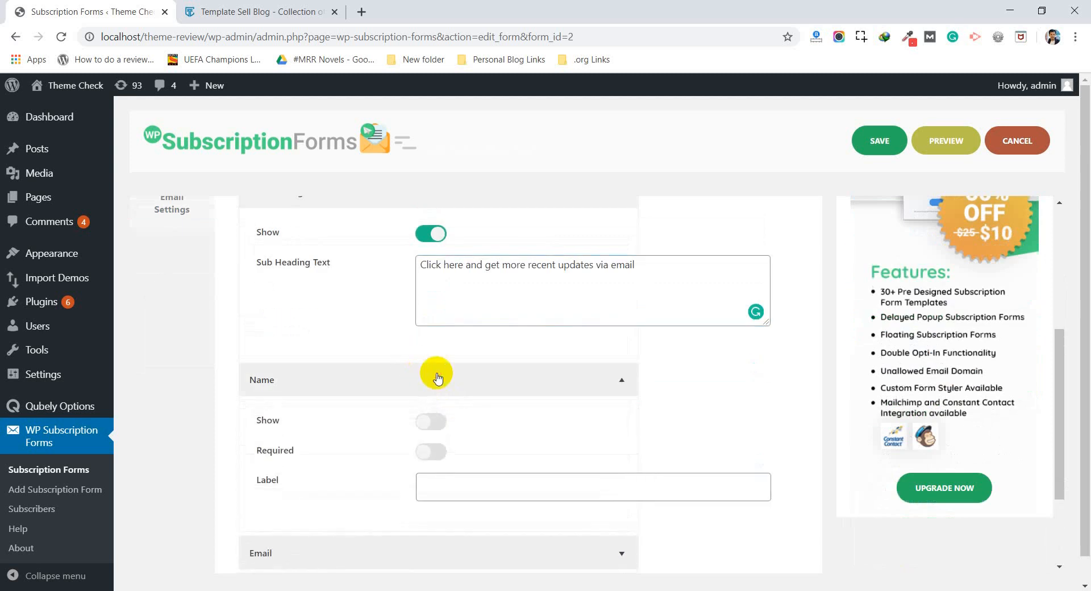
pyautogui.click(441, 425)
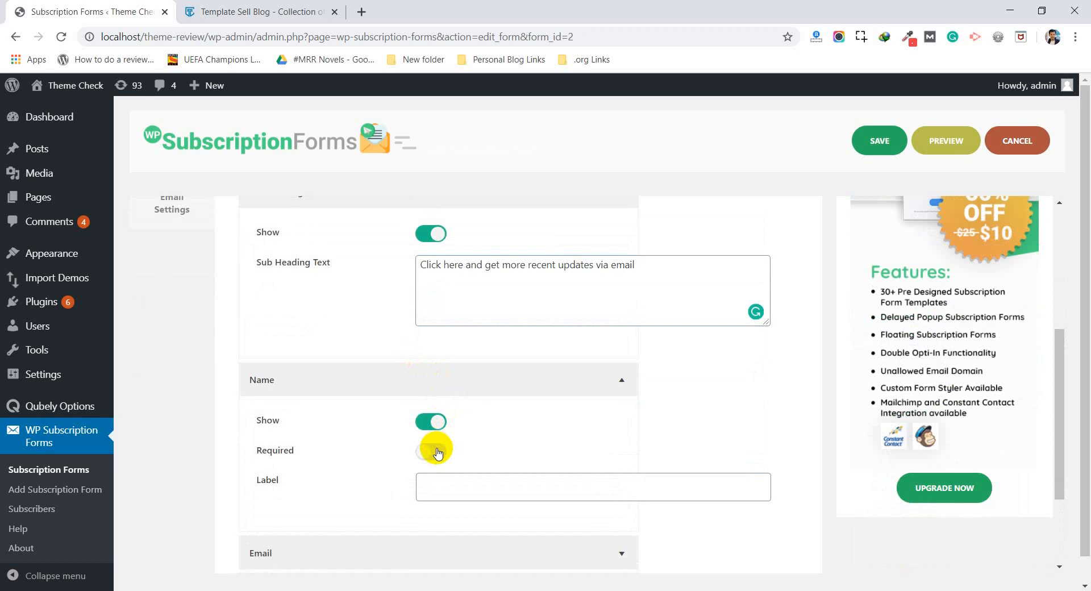
pyautogui.click(437, 453)
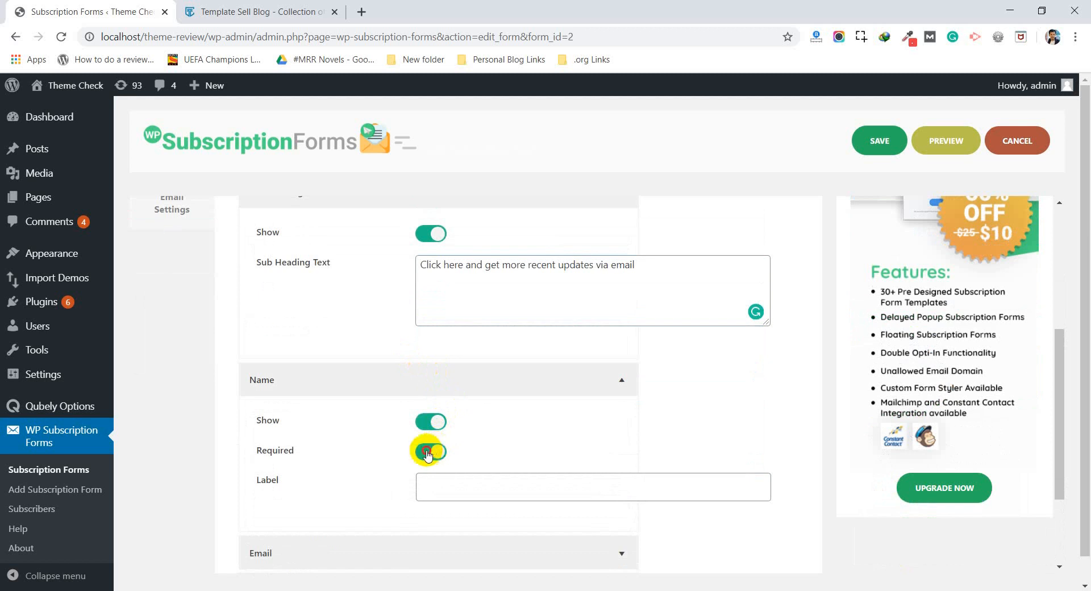
pyautogui.click(427, 455)
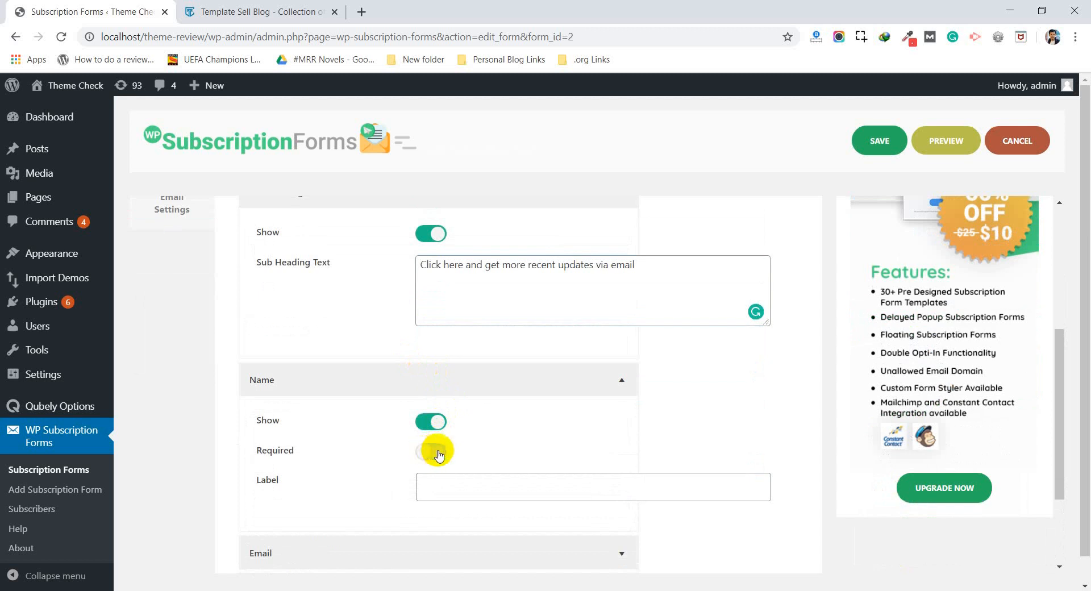
pyautogui.click(430, 452)
# Step: Enter the Name field's label, beginning with Your N
pyautogui.click(444, 490)
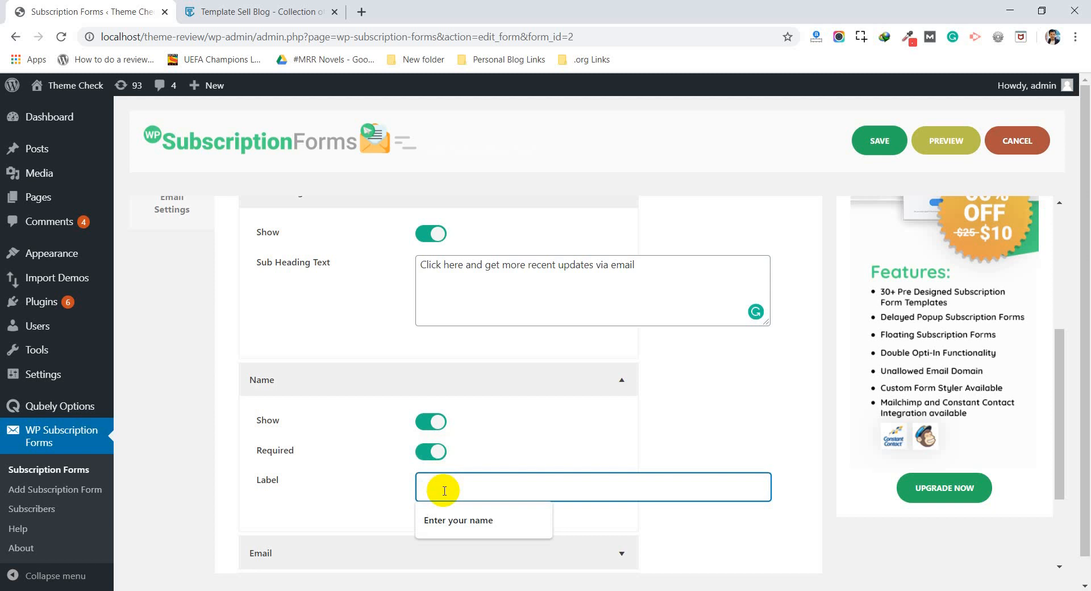
pyautogui.write('Your Name')
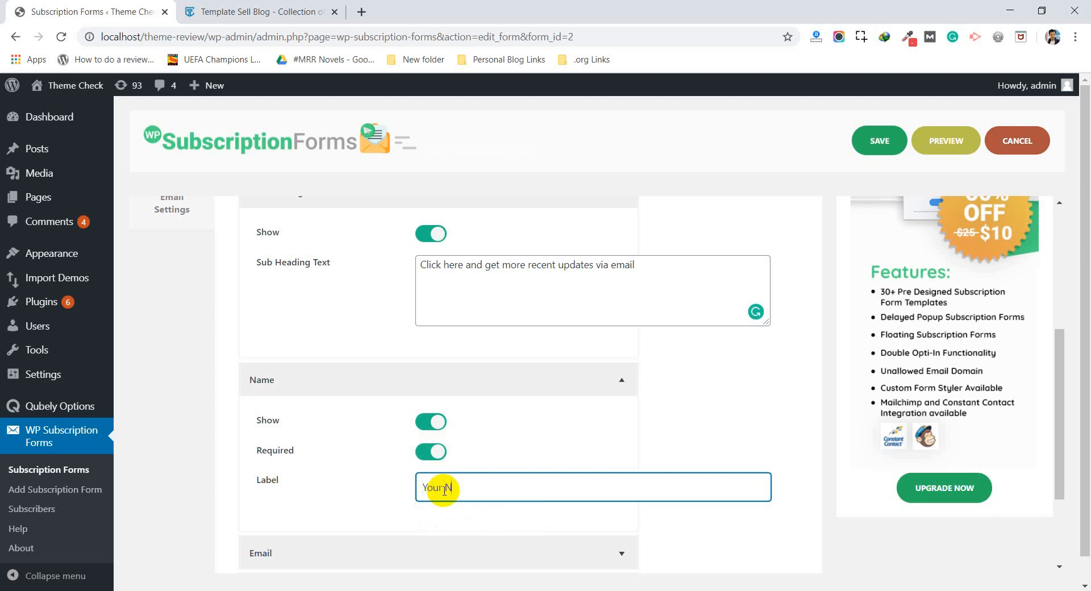